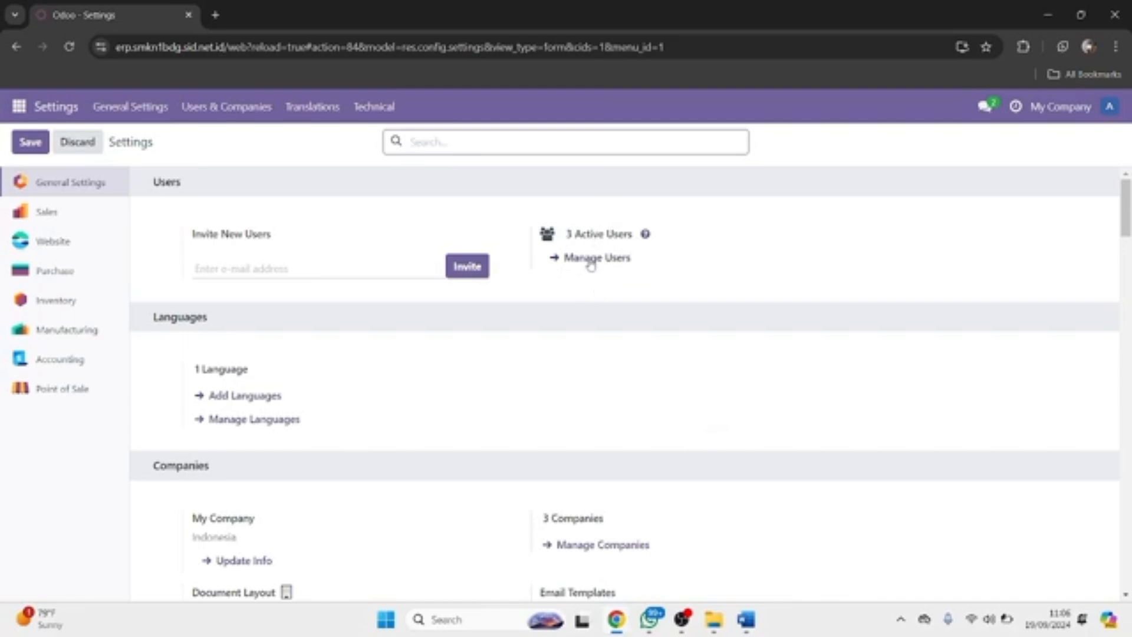
# From Manage Users, open the SIDNet admin user's account record.
pyautogui.click(591, 260)
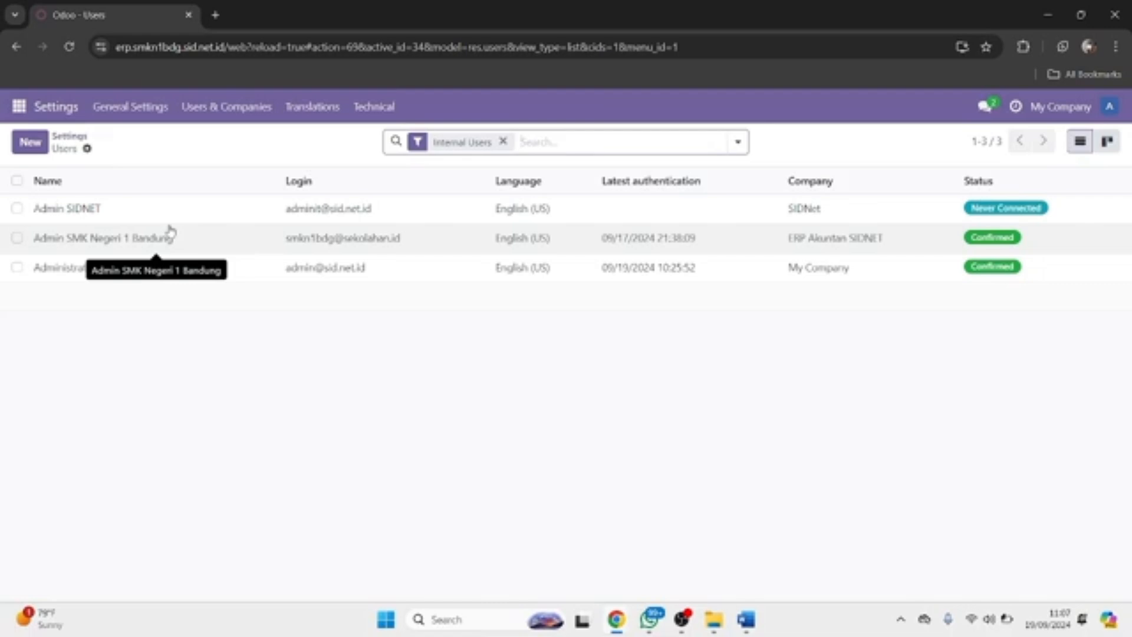
pyautogui.click(156, 209)
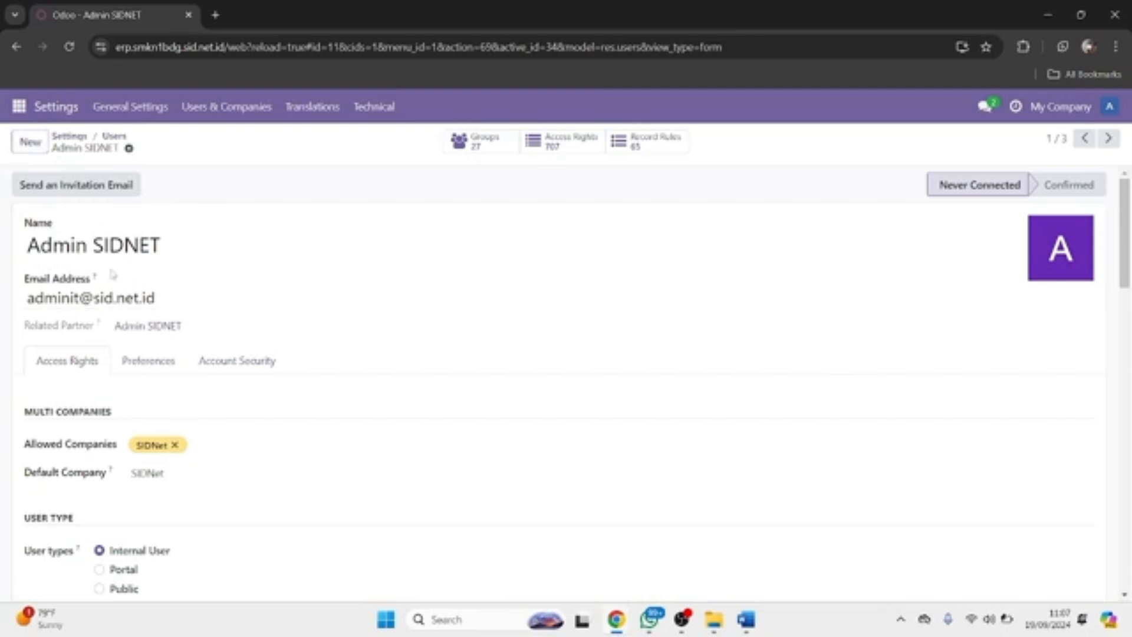
pyautogui.scroll(-5, 120, 328)
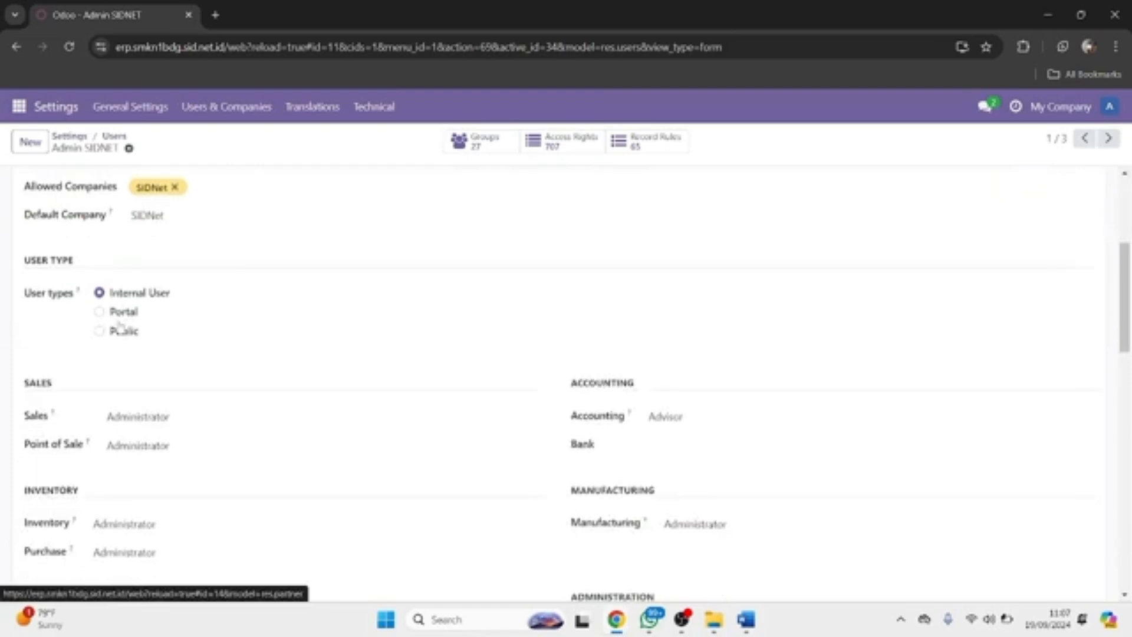
pyautogui.scroll(-1, 118, 324)
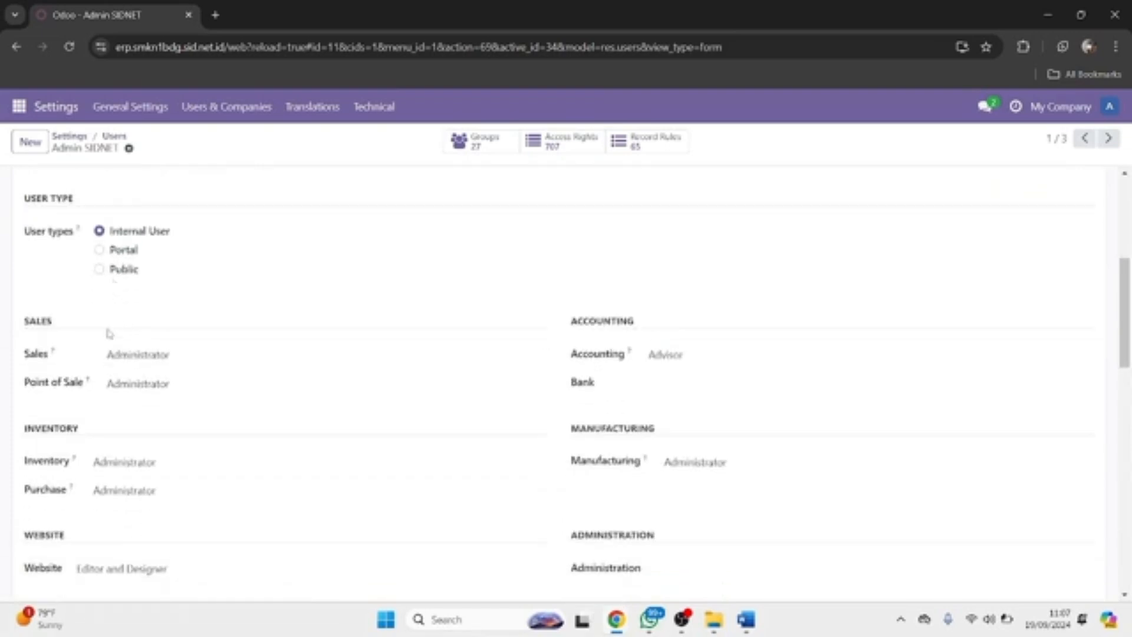
pyautogui.scroll(-5, 624, 366)
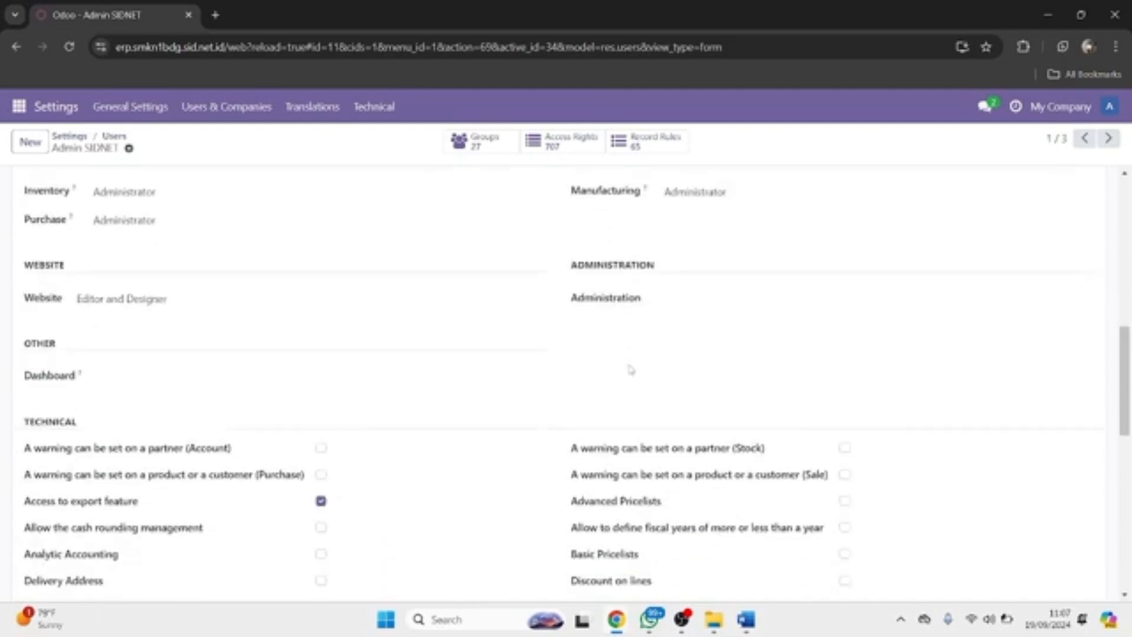
pyautogui.scroll(3, 630, 370)
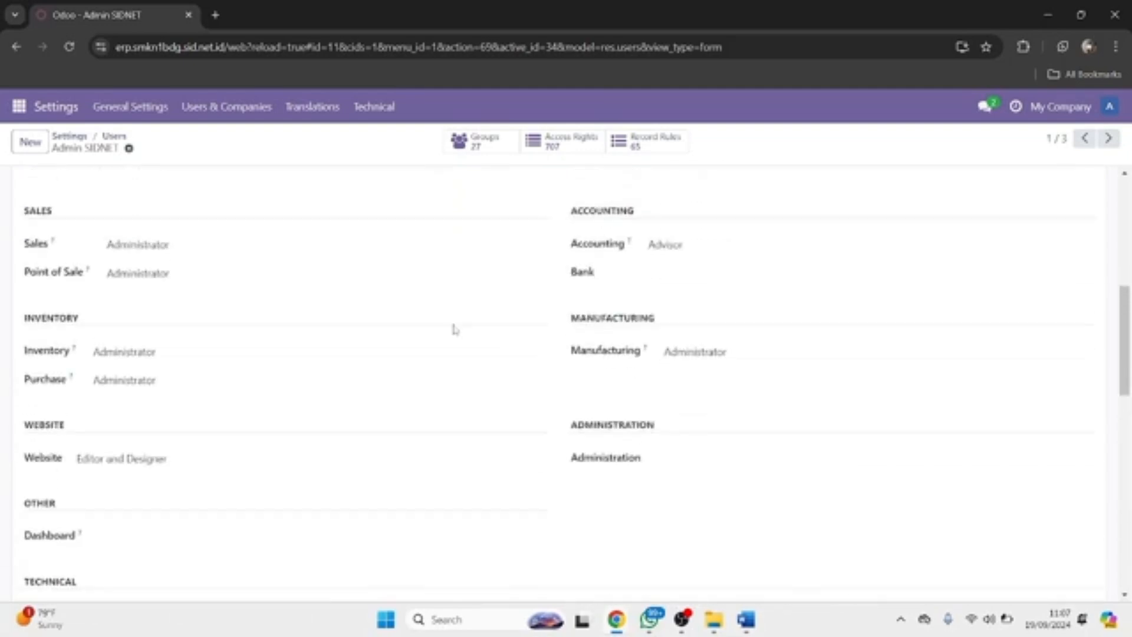
pyautogui.click(236, 243)
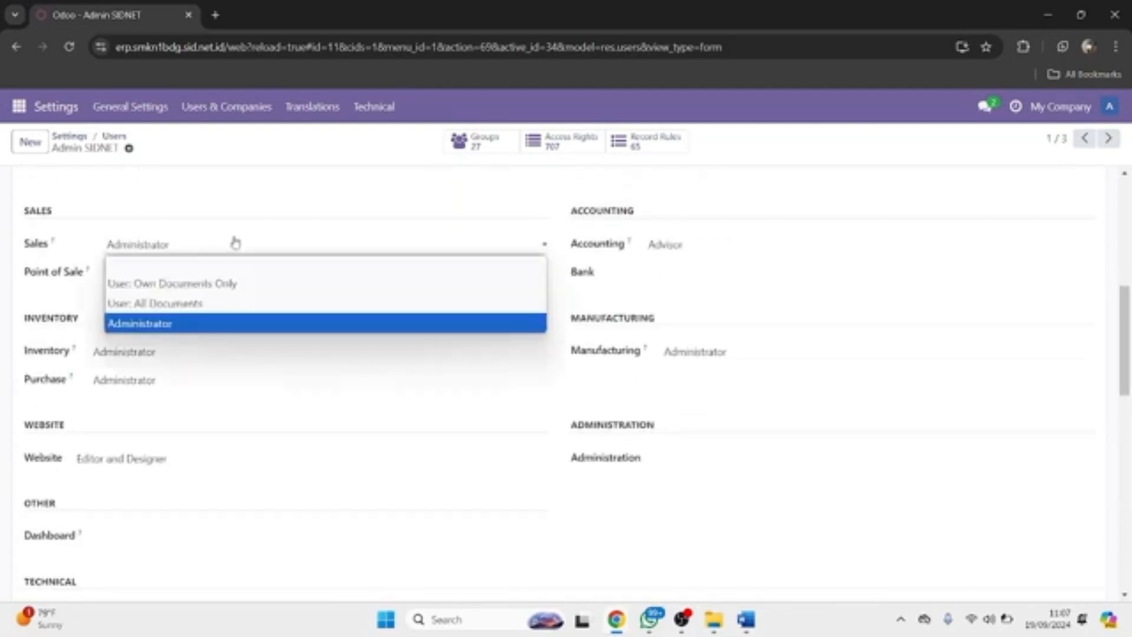
pyautogui.click(316, 245)
pyautogui.click(432, 246)
pyautogui.click(433, 247)
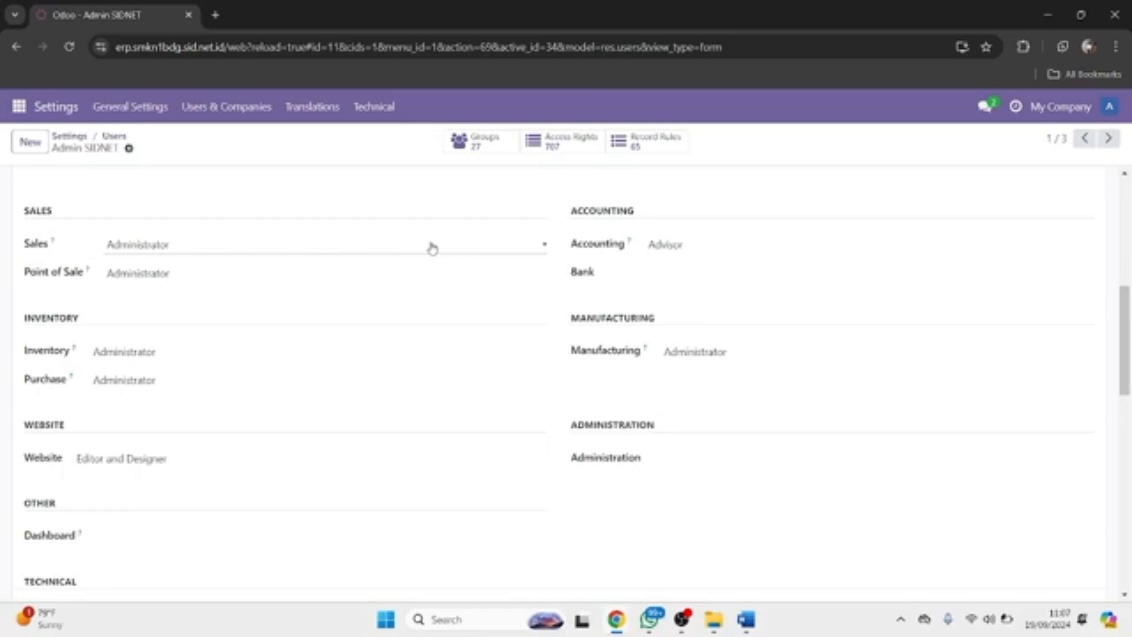
pyautogui.click(690, 246)
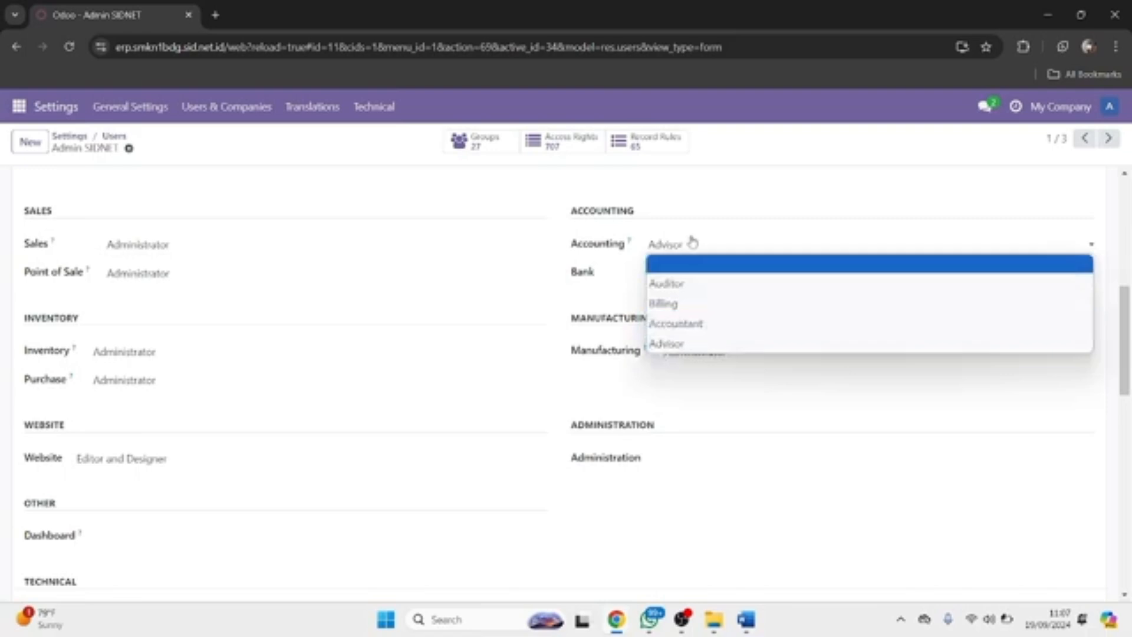
pyautogui.click(728, 216)
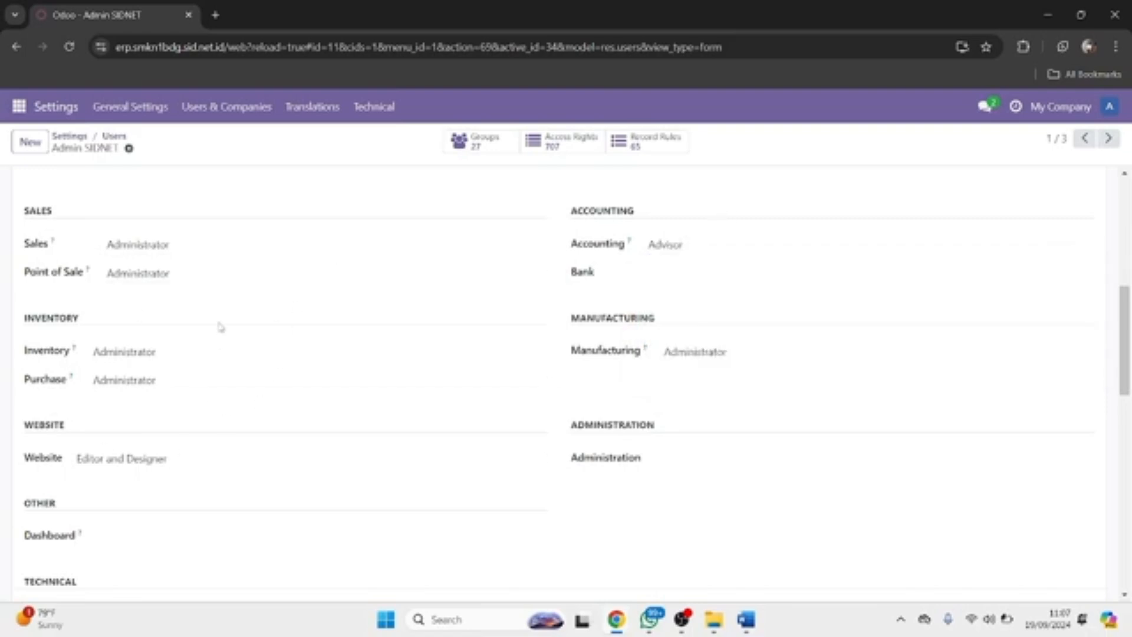
pyautogui.scroll(5, 220, 326)
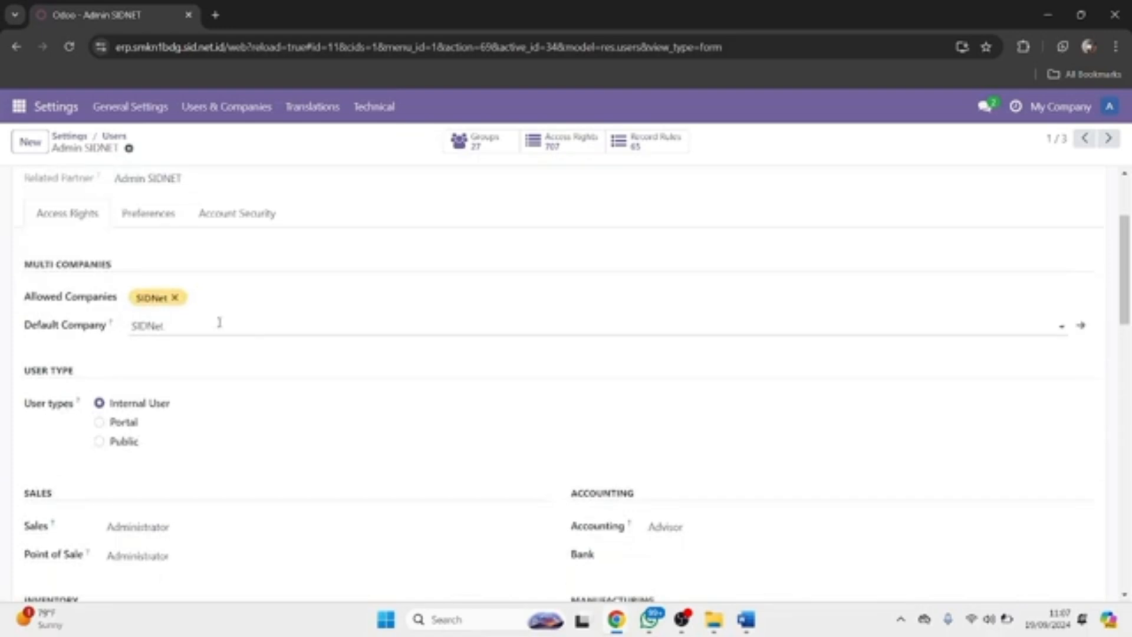
pyautogui.scroll(-7, 219, 322)
pyautogui.scroll(10, 220, 326)
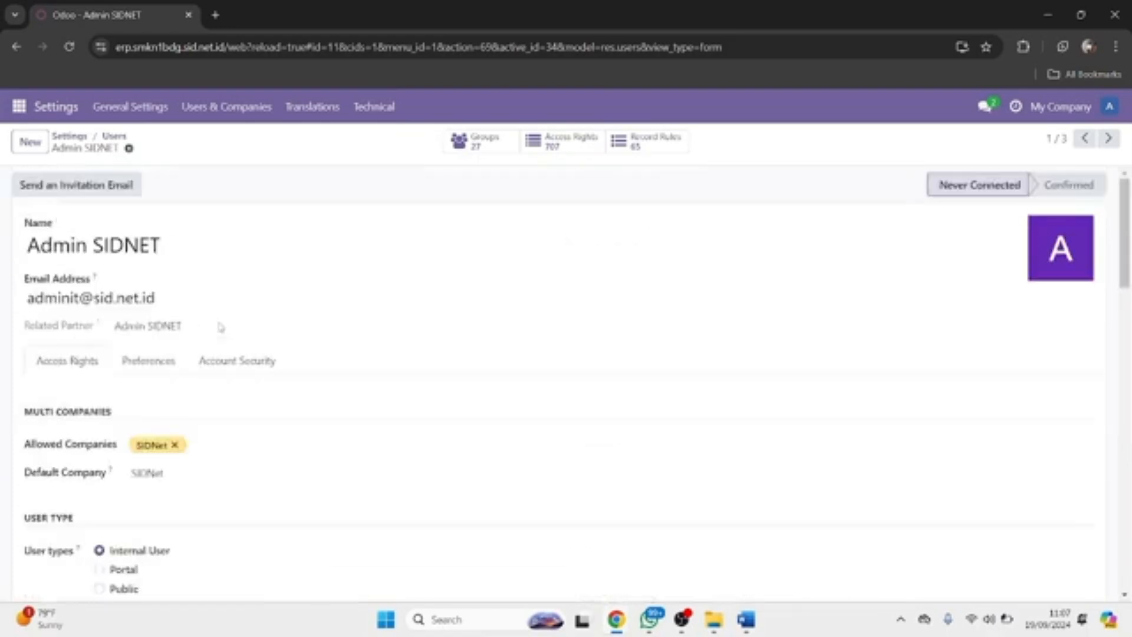
# Go to Users & Companies > Companies and open the SIDNet company record.
pyautogui.click(216, 110)
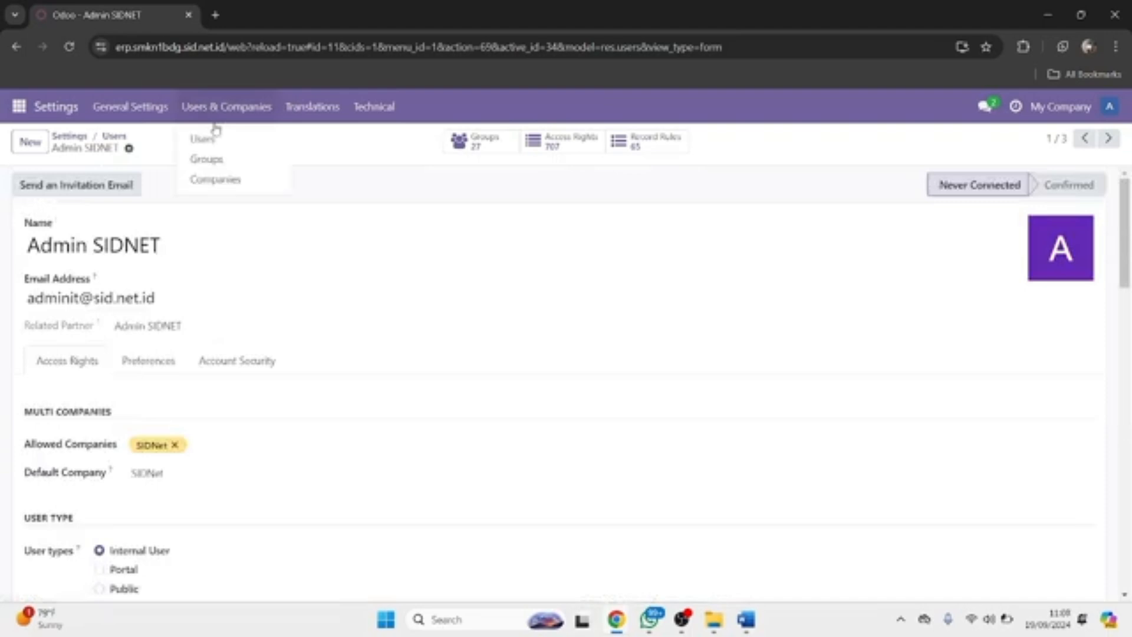
pyautogui.click(215, 178)
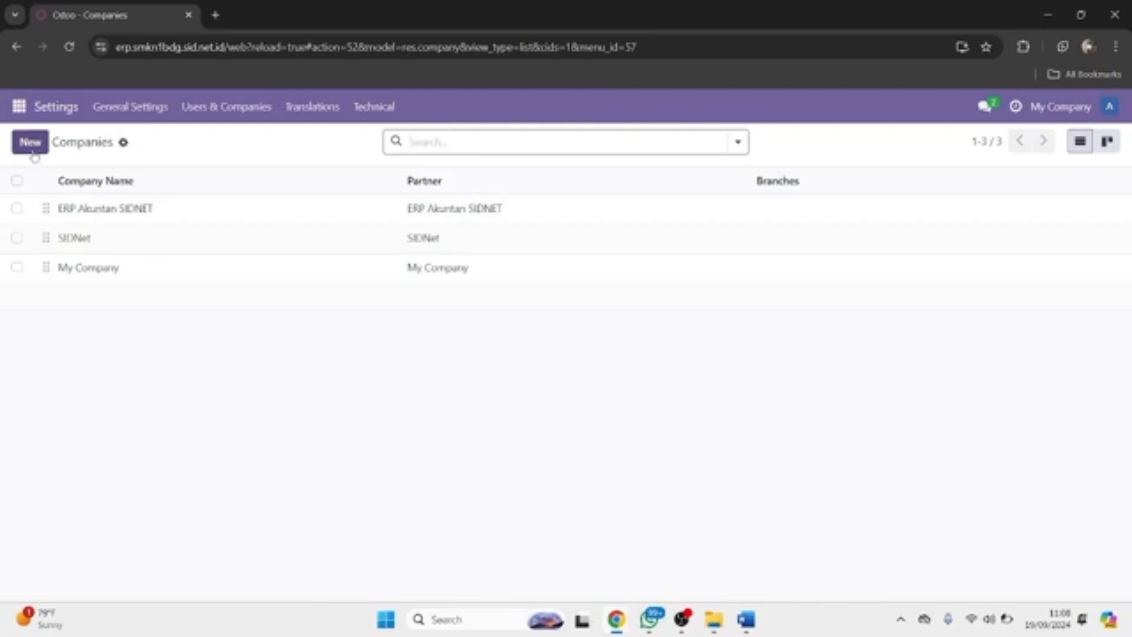
pyautogui.click(88, 243)
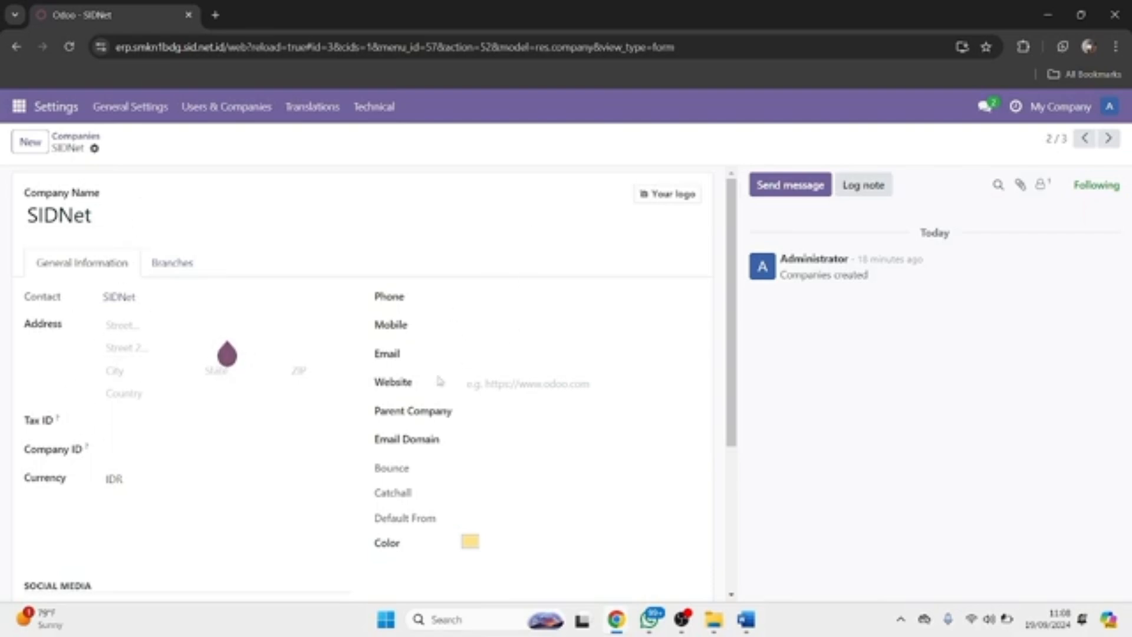
pyautogui.scroll(-4, 441, 380)
pyautogui.scroll(4, 195, 365)
# Go back to Users & Companies > Users and open the SIDNet admin user's record.
pyautogui.click(215, 111)
pyautogui.click(199, 140)
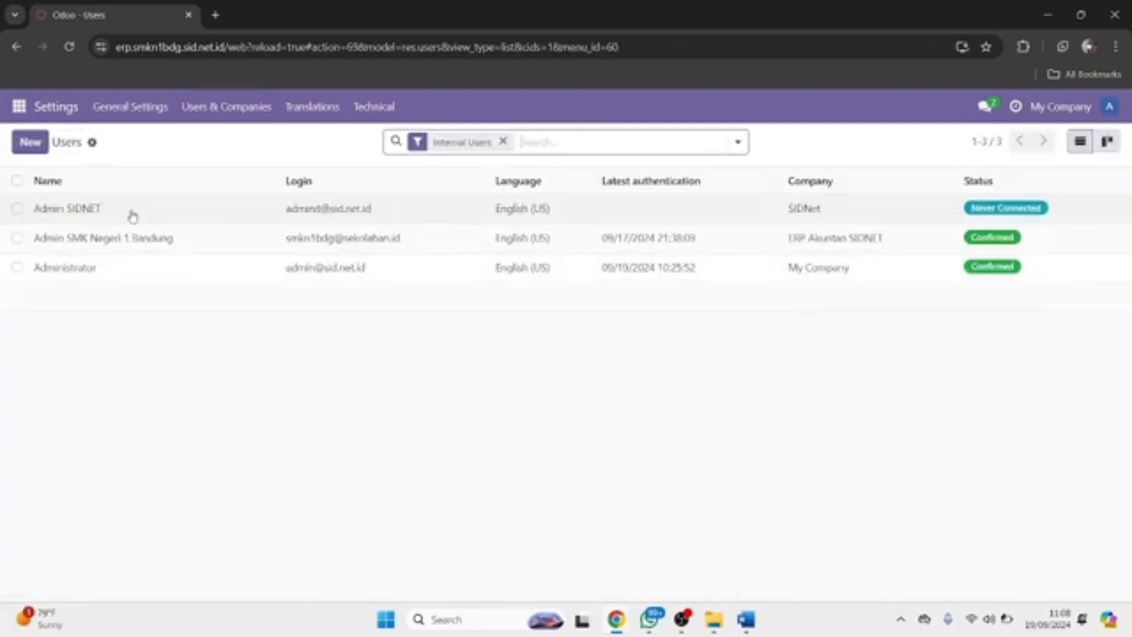
pyautogui.click(131, 214)
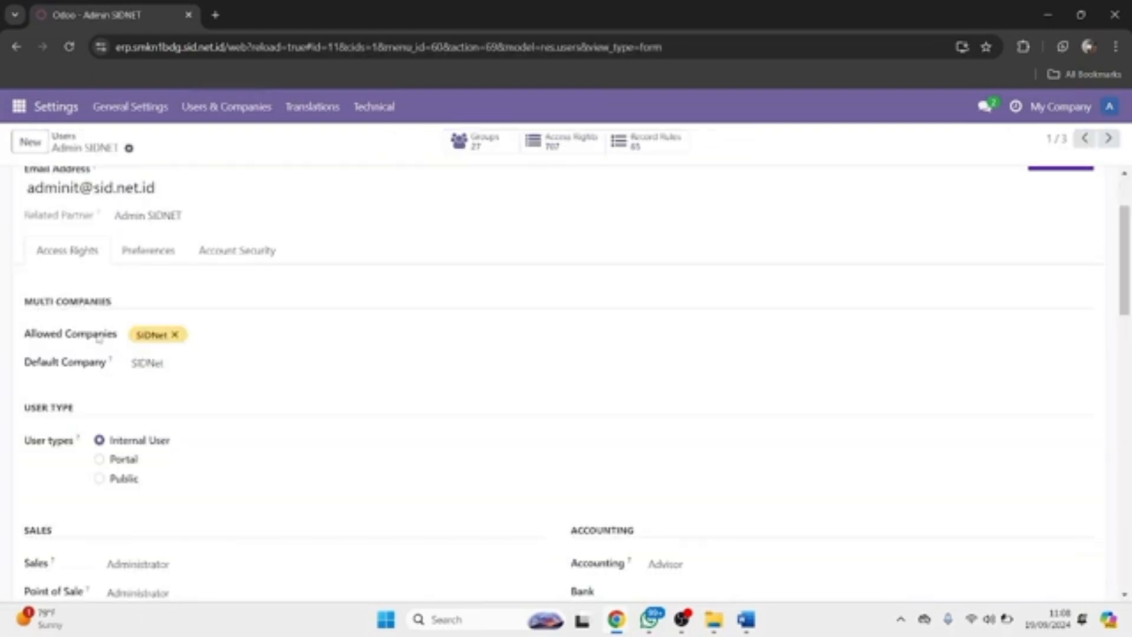
# Check the user's allowed companies, then start Change Password from the gear menu.
pyautogui.click(225, 337)
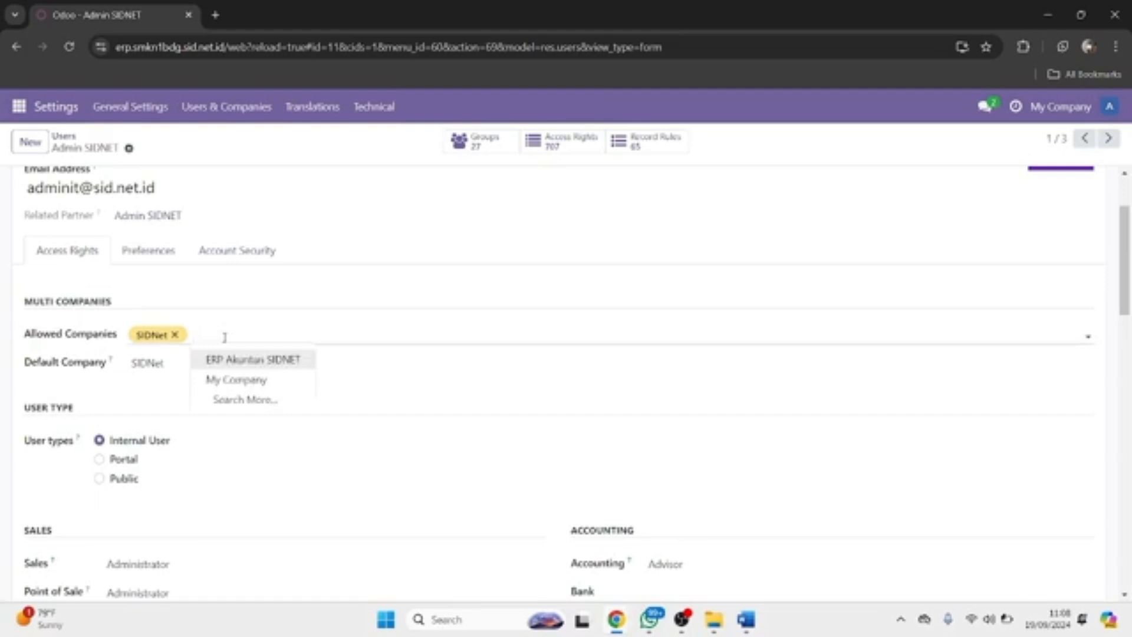
pyautogui.scroll(2, 225, 337)
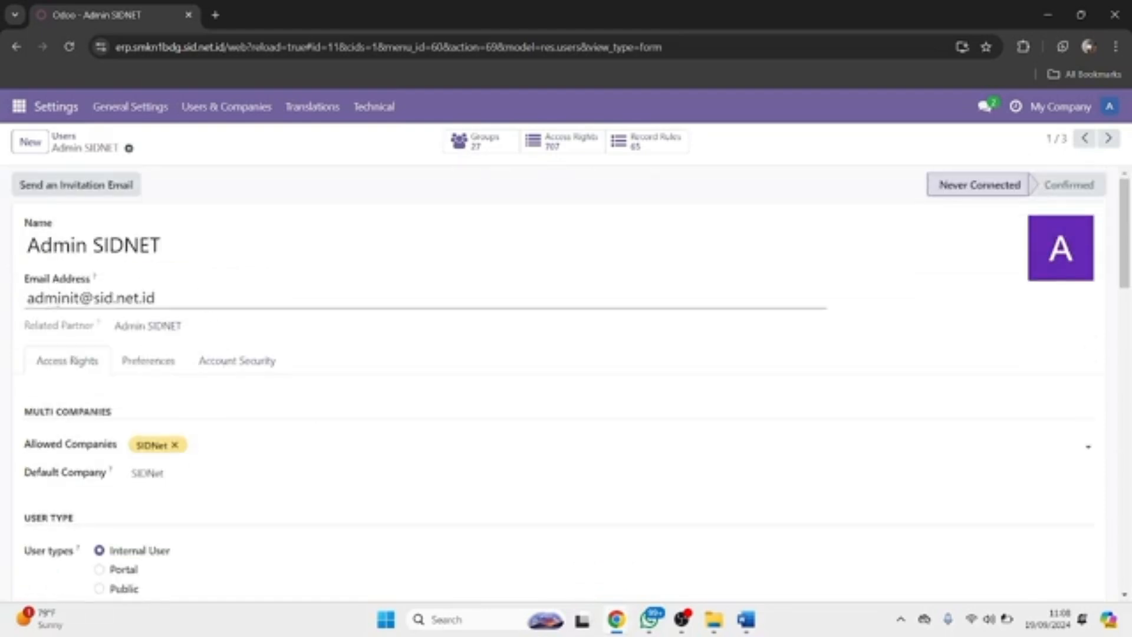
pyautogui.scroll(-4, 115, 359)
pyautogui.scroll(3, 112, 357)
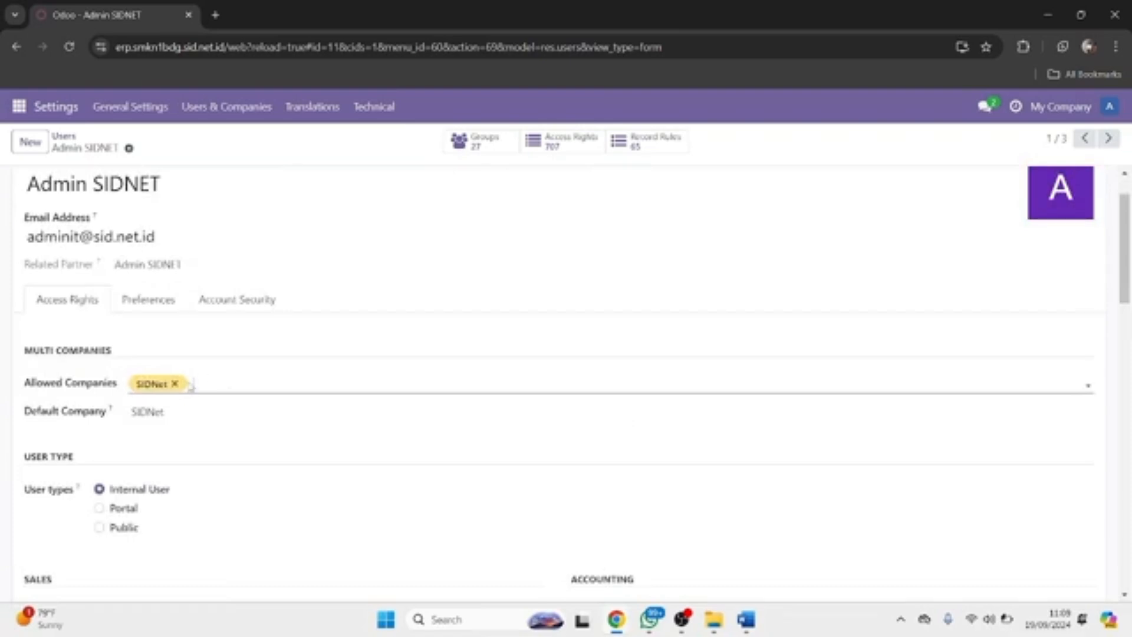
pyautogui.scroll(1, 189, 383)
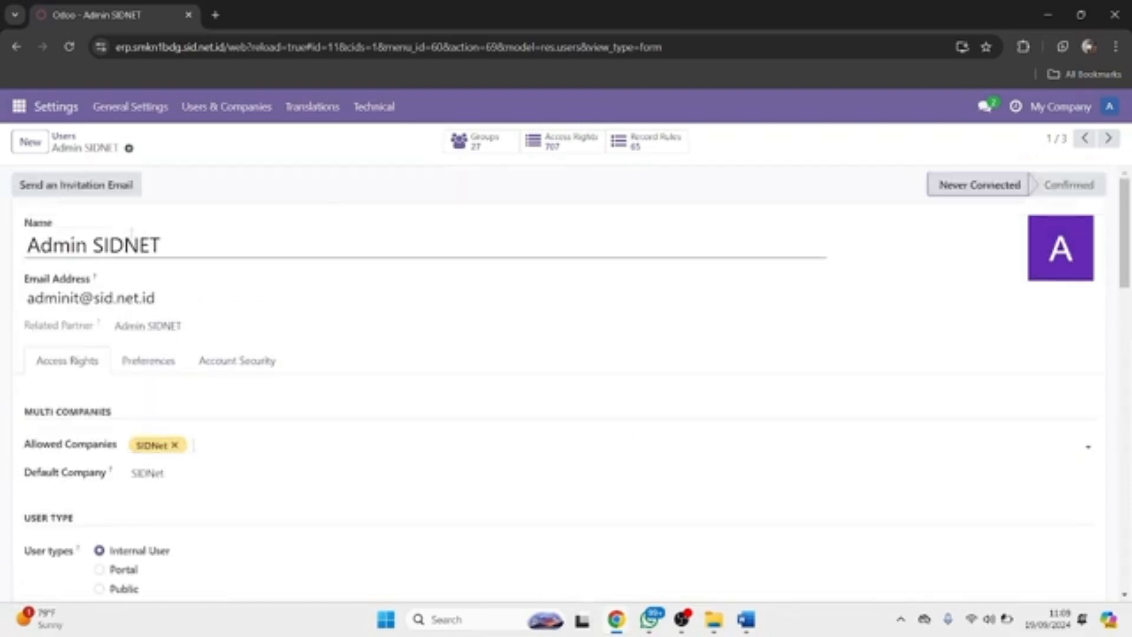
pyautogui.click(129, 150)
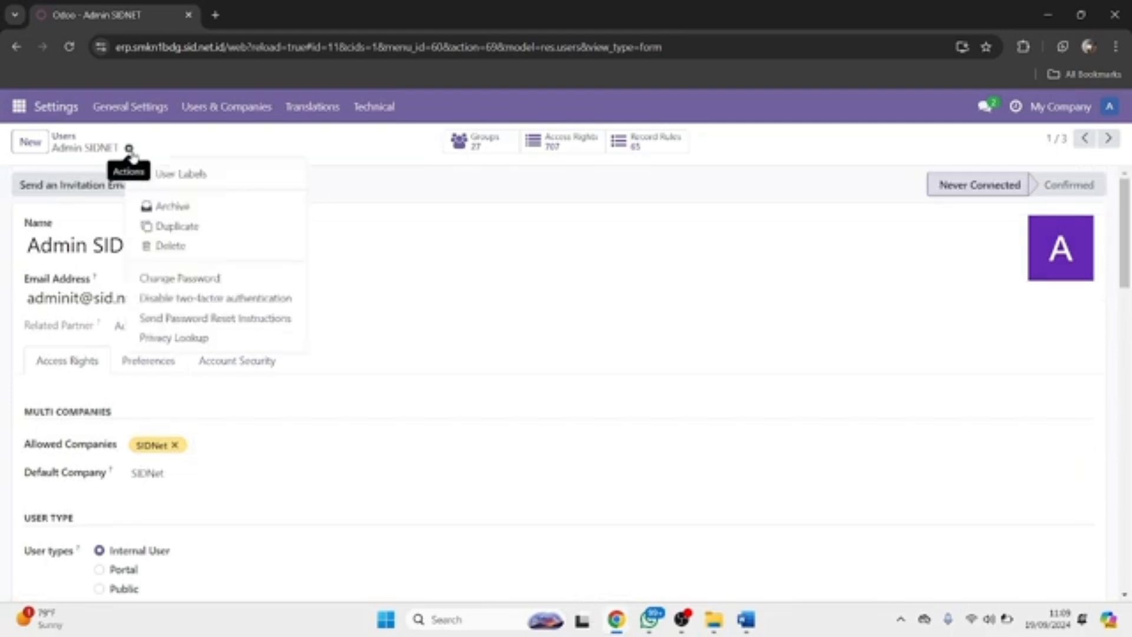
pyautogui.click(173, 283)
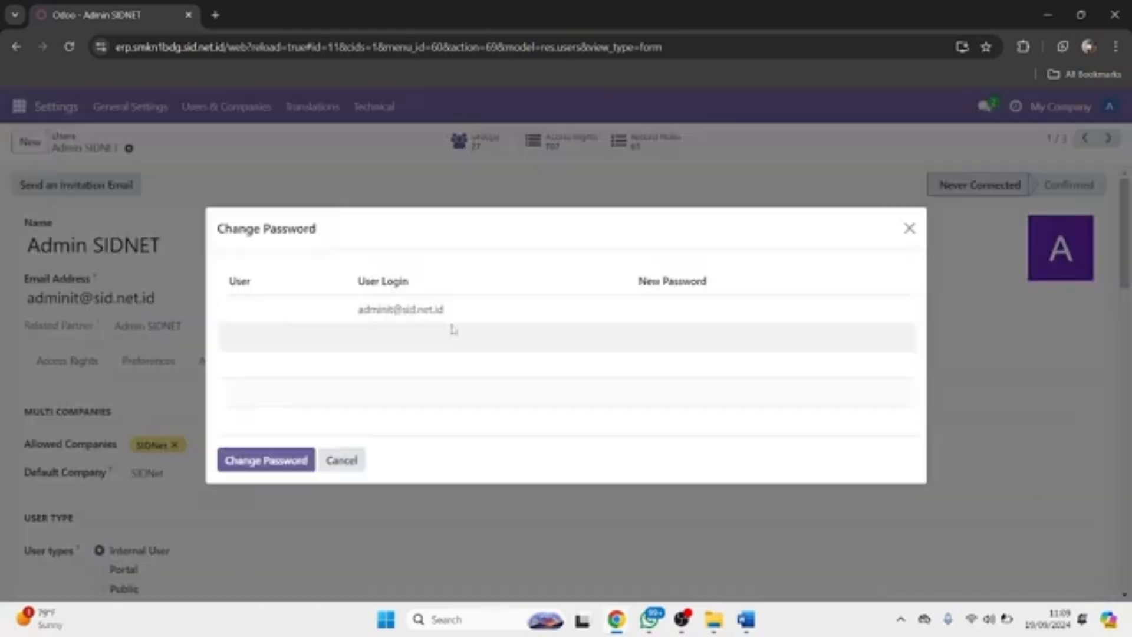
# Enter a new password for the SIDNet admin user and apply it.
pyautogui.click(652, 313)
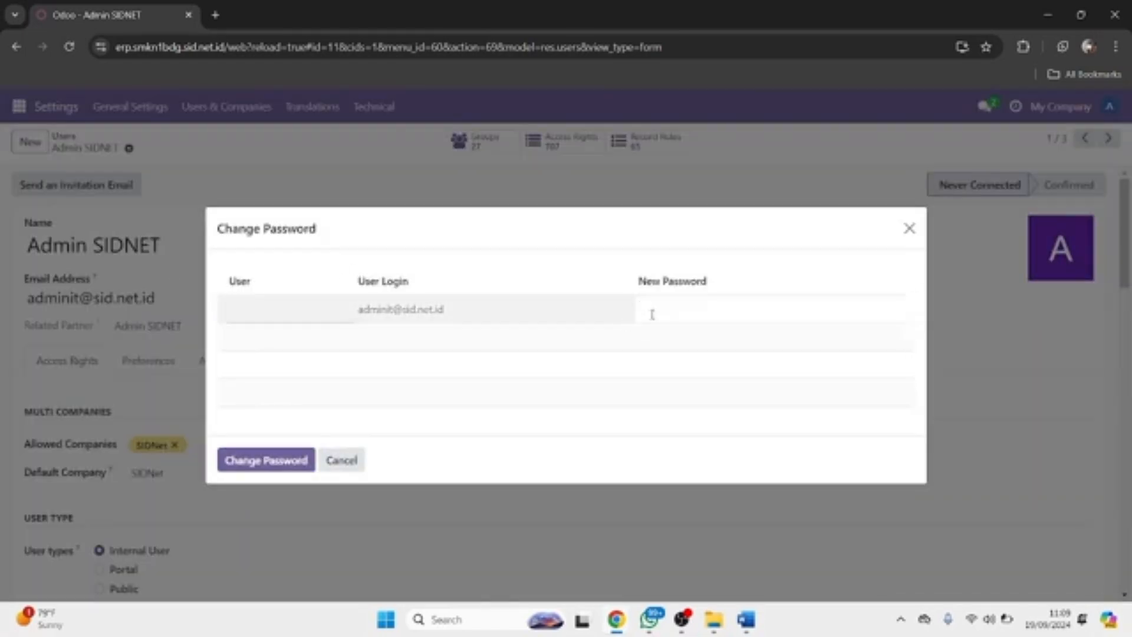
pyautogui.write('**********')
pyautogui.click(295, 461)
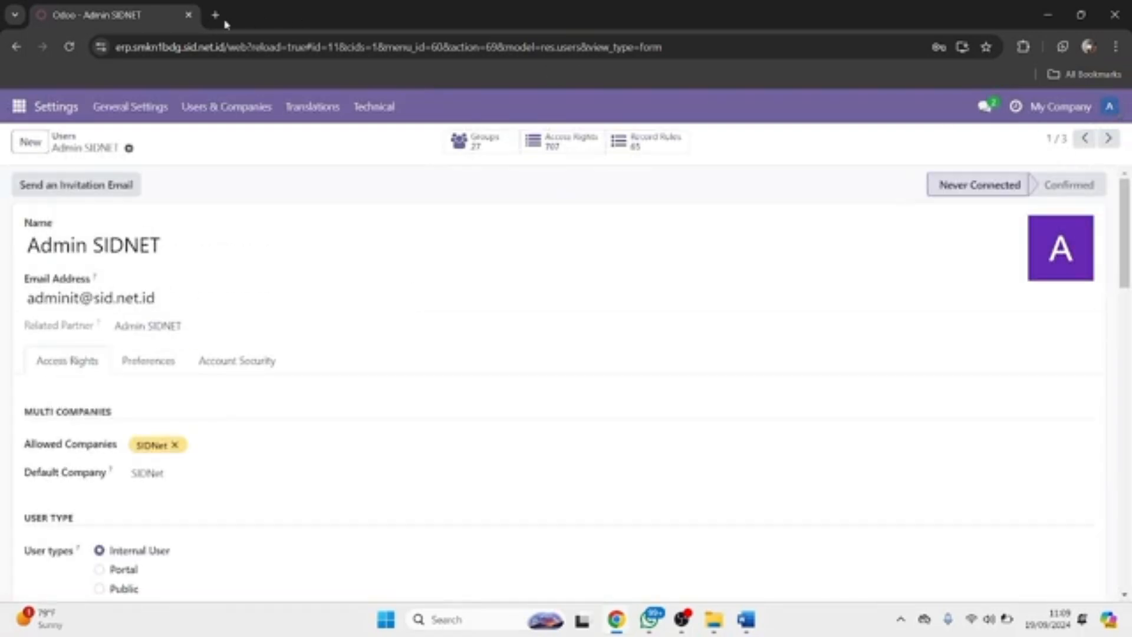
pyautogui.click(215, 51)
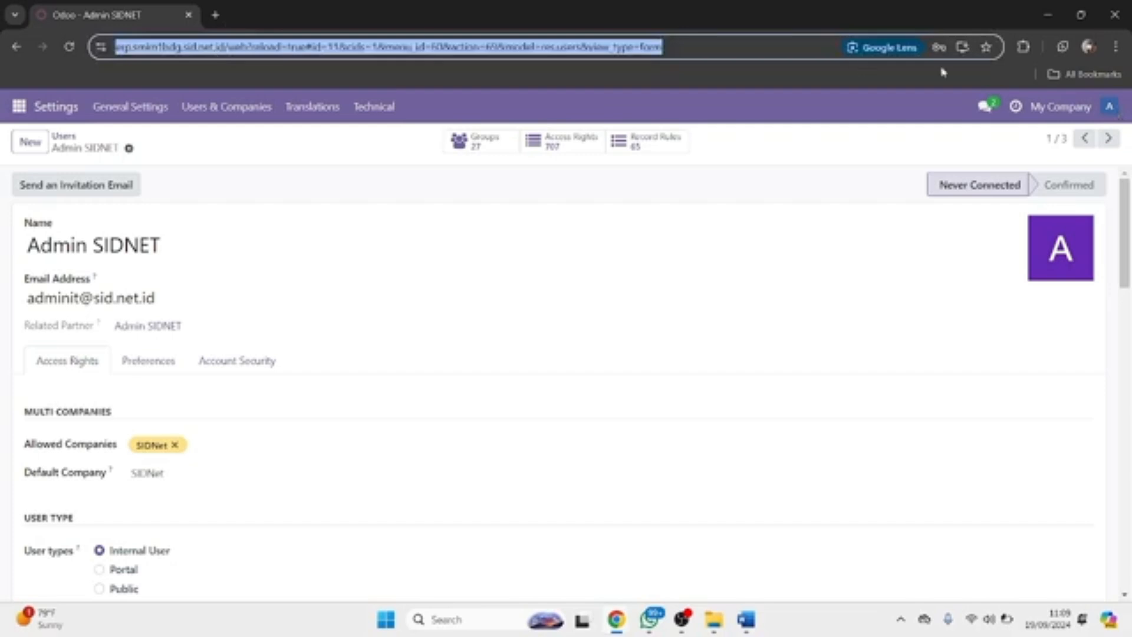
# Log out, then log in with the SIDNet admin's e-mail and password.
pyautogui.click(1109, 107)
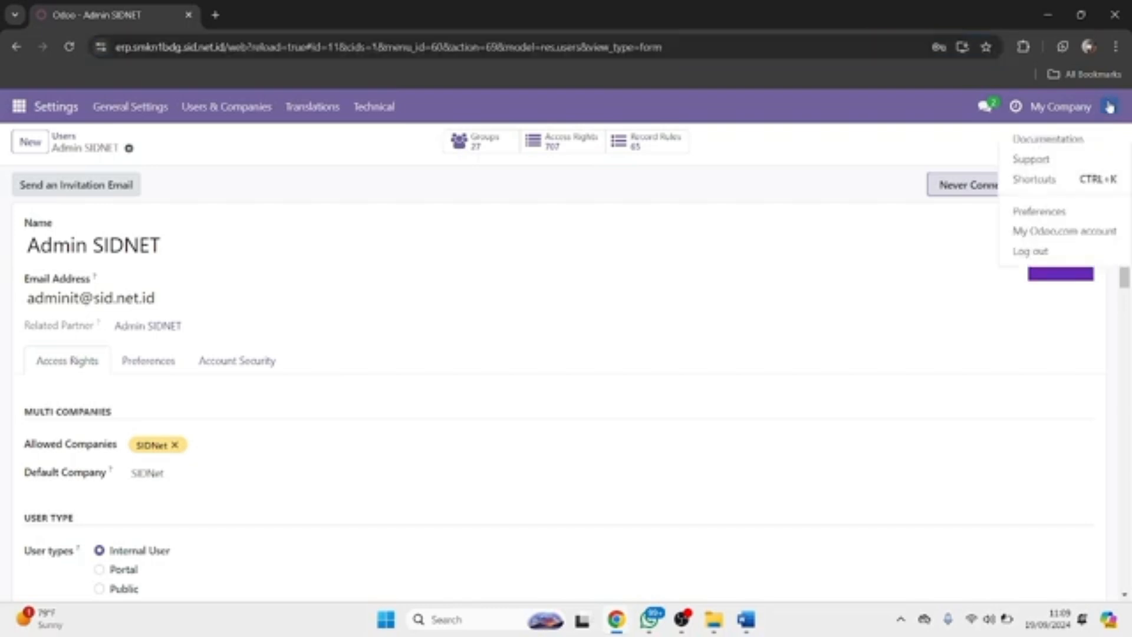
pyautogui.click(1027, 252)
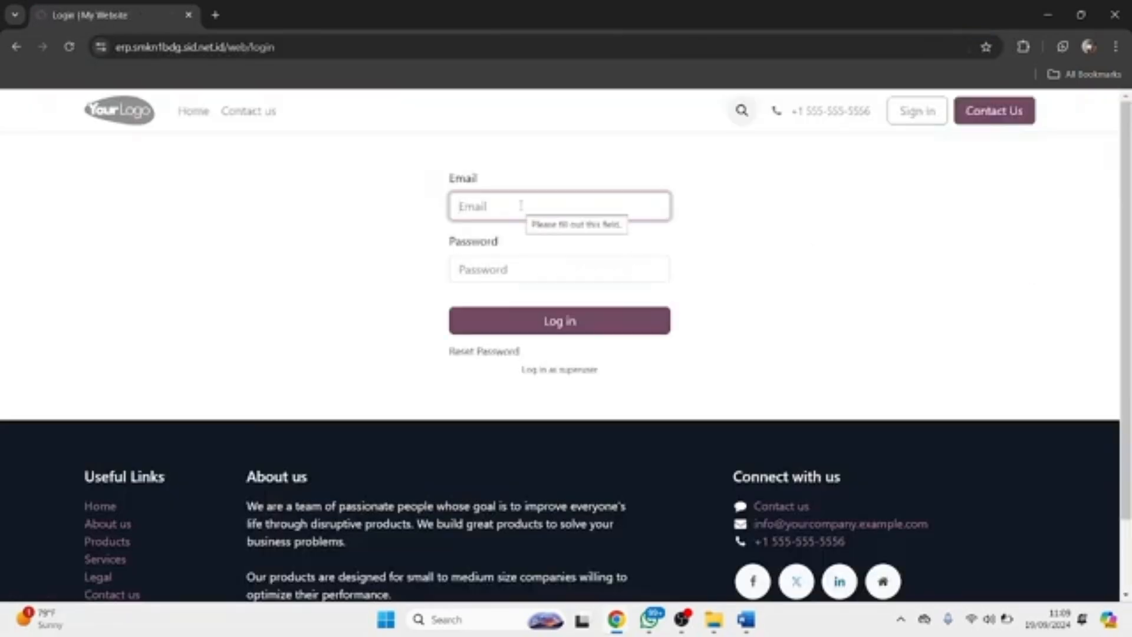
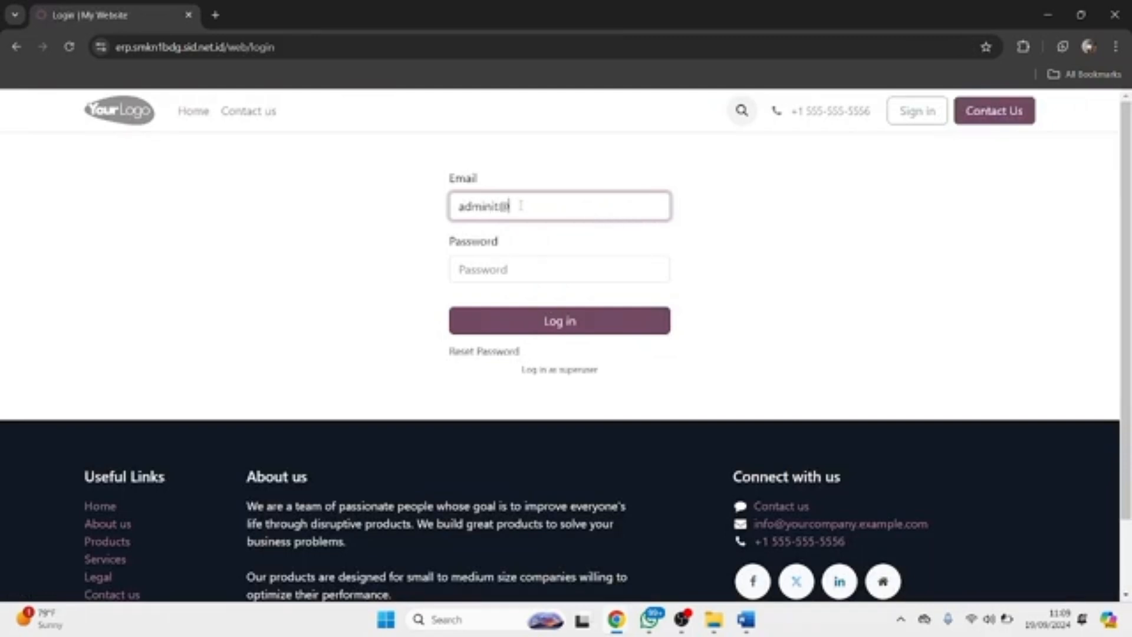
pyautogui.press('Tab')
pyautogui.write('•••••')
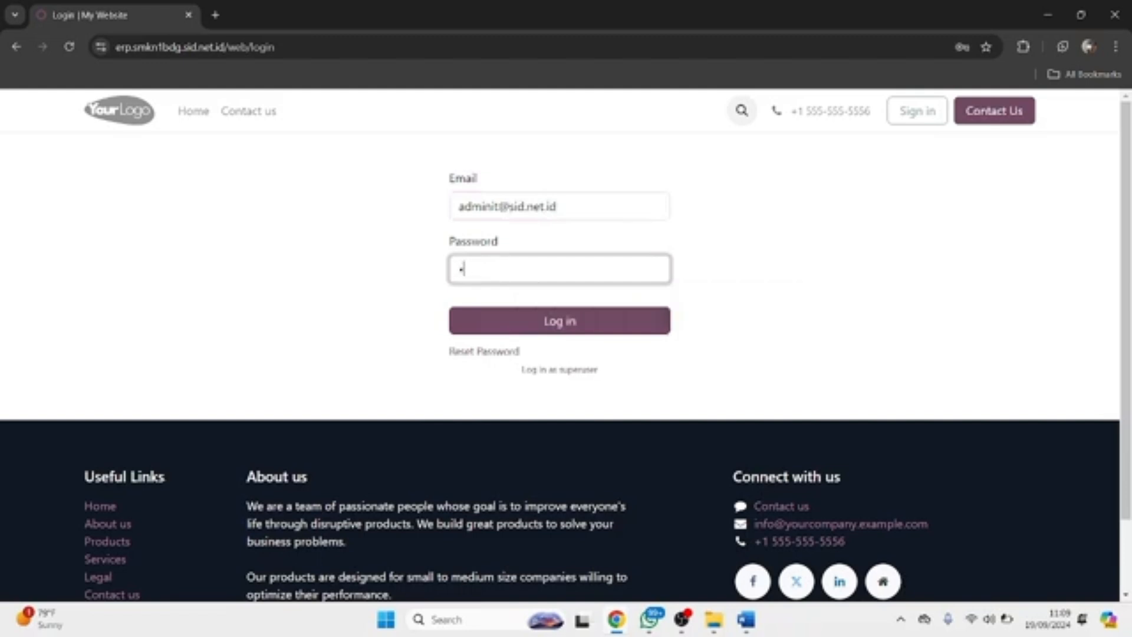
pyautogui.write('•••••')
pyautogui.press('Return')
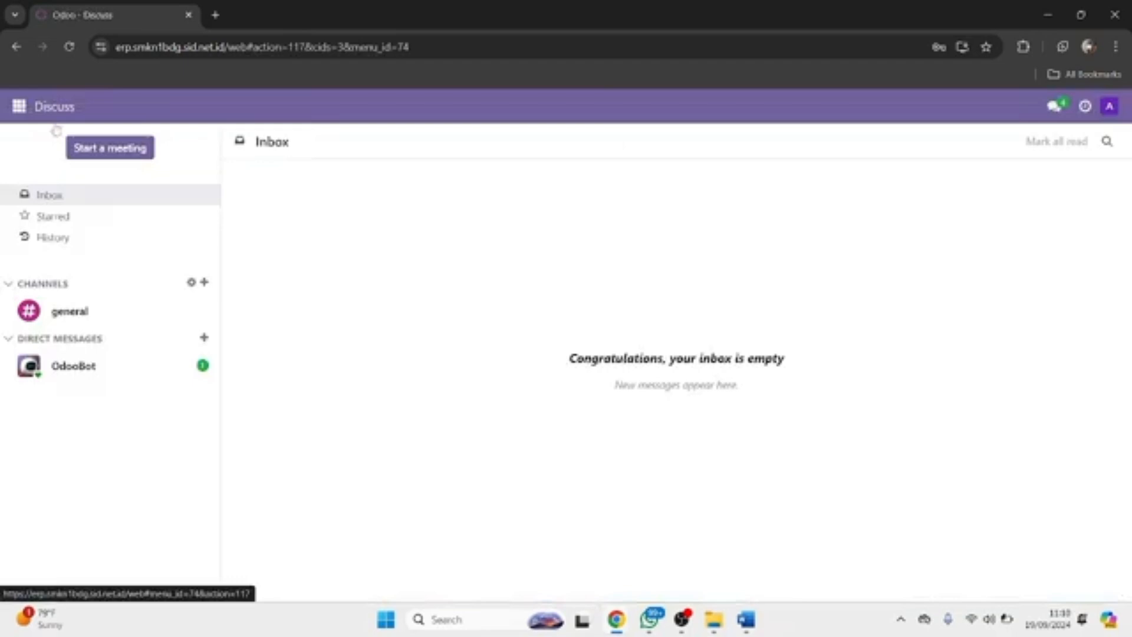
# Show the apps grid menu listing Sales, Point of Sale, Accounting, Inventory and more.
pyautogui.click(22, 115)
pyautogui.click(320, 194)
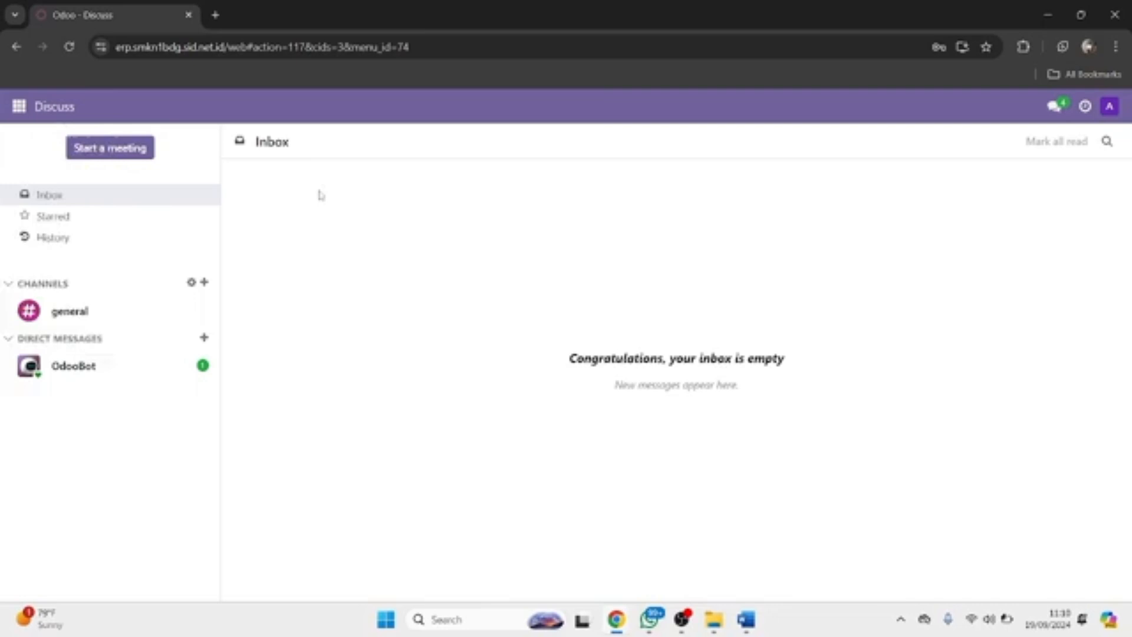
pyautogui.click(34, 117)
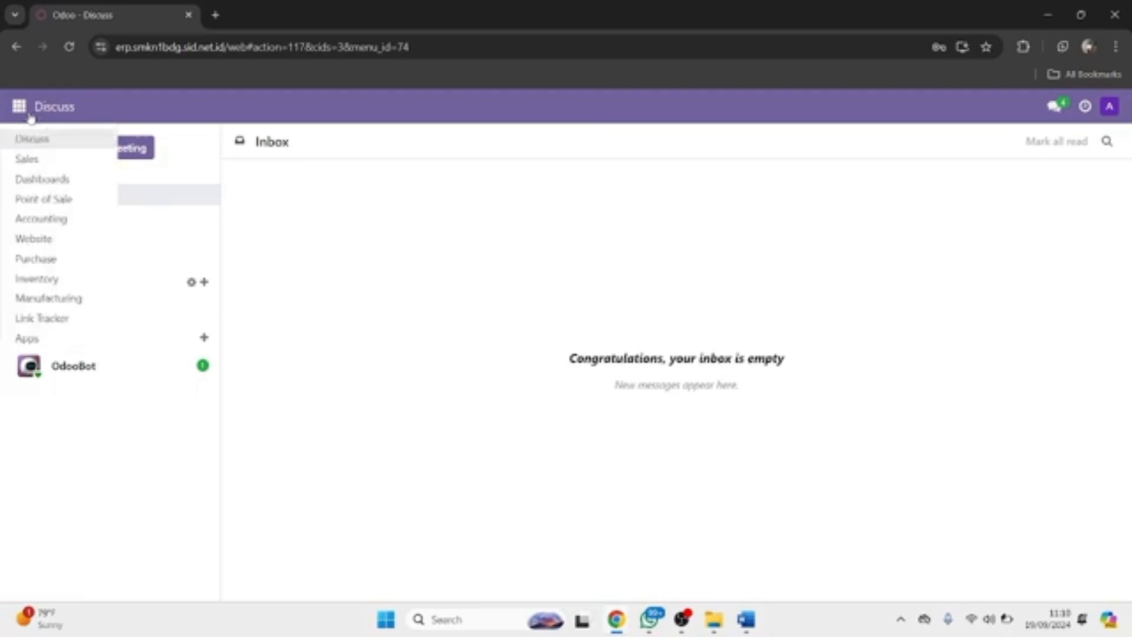
# Open Accounting > Configuration > Chart of Accounts, which has no accounts yet.
pyautogui.click(34, 221)
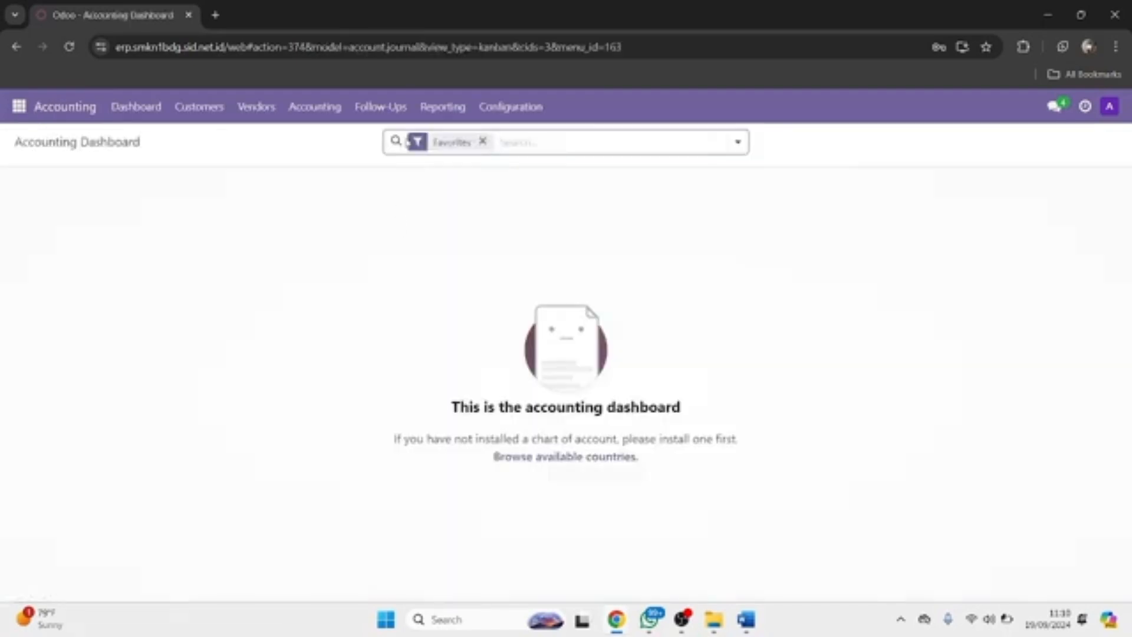
pyautogui.click(489, 115)
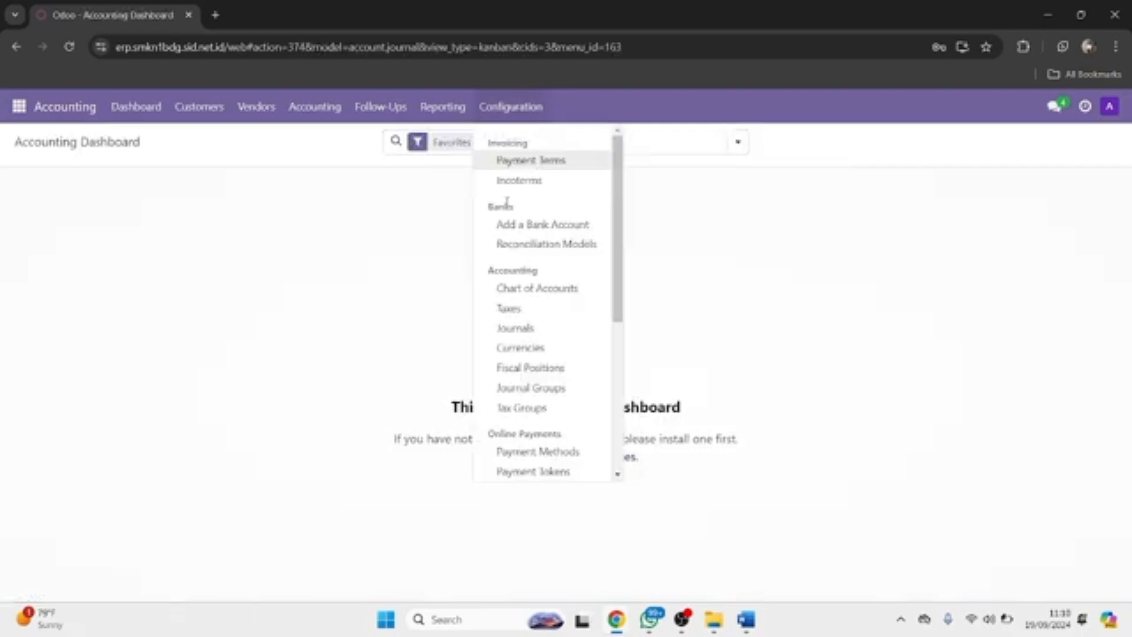
pyautogui.click(515, 289)
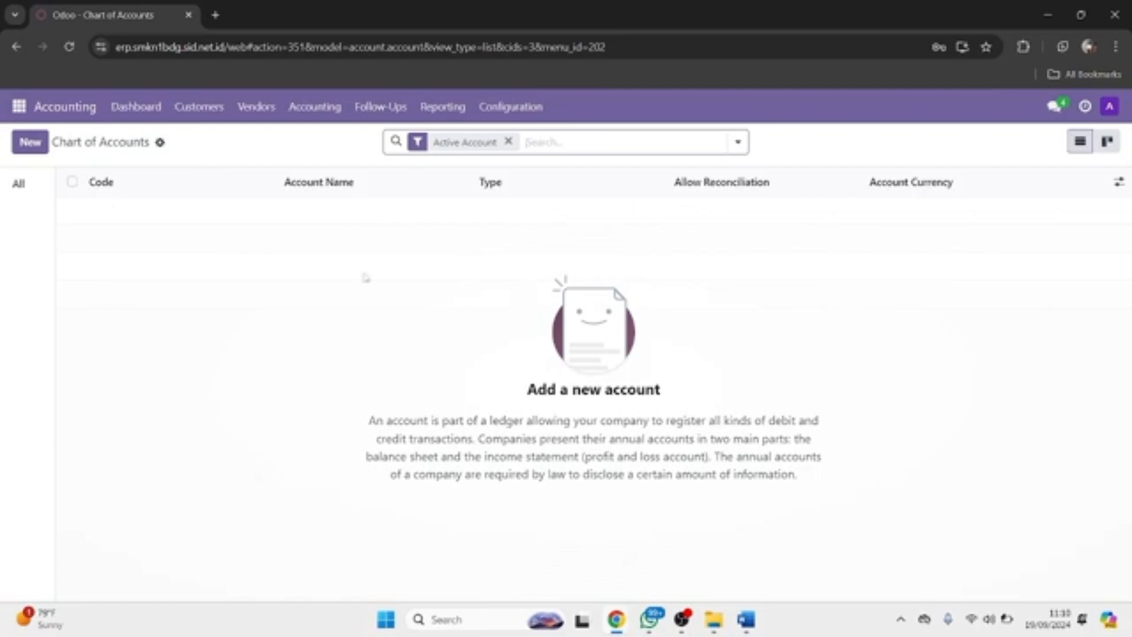
pyautogui.click(29, 112)
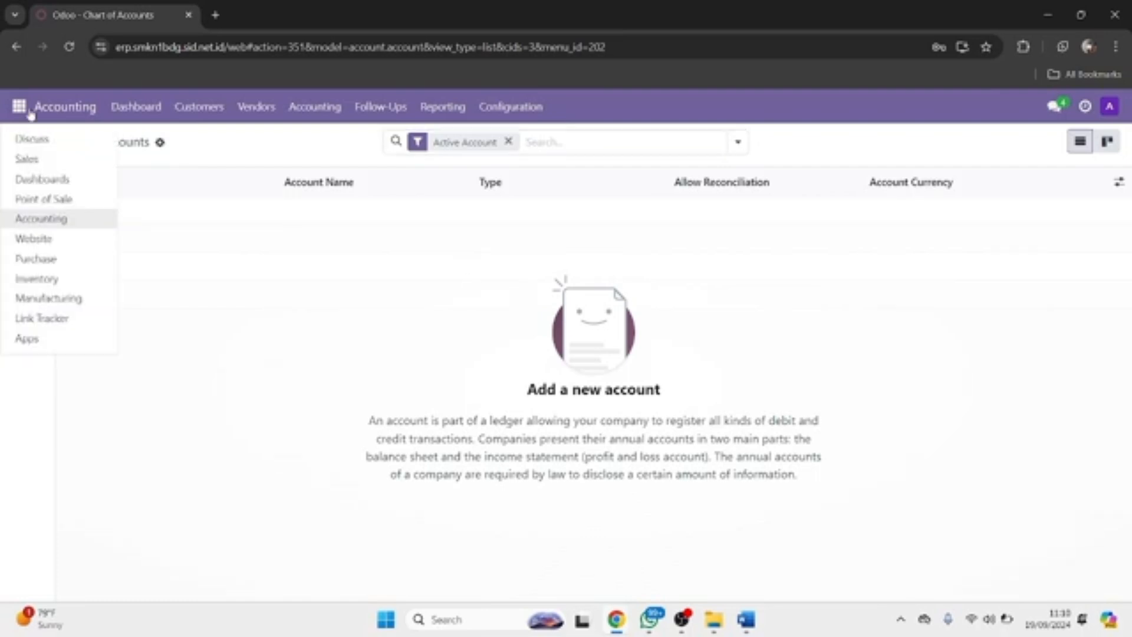
pyautogui.click(210, 246)
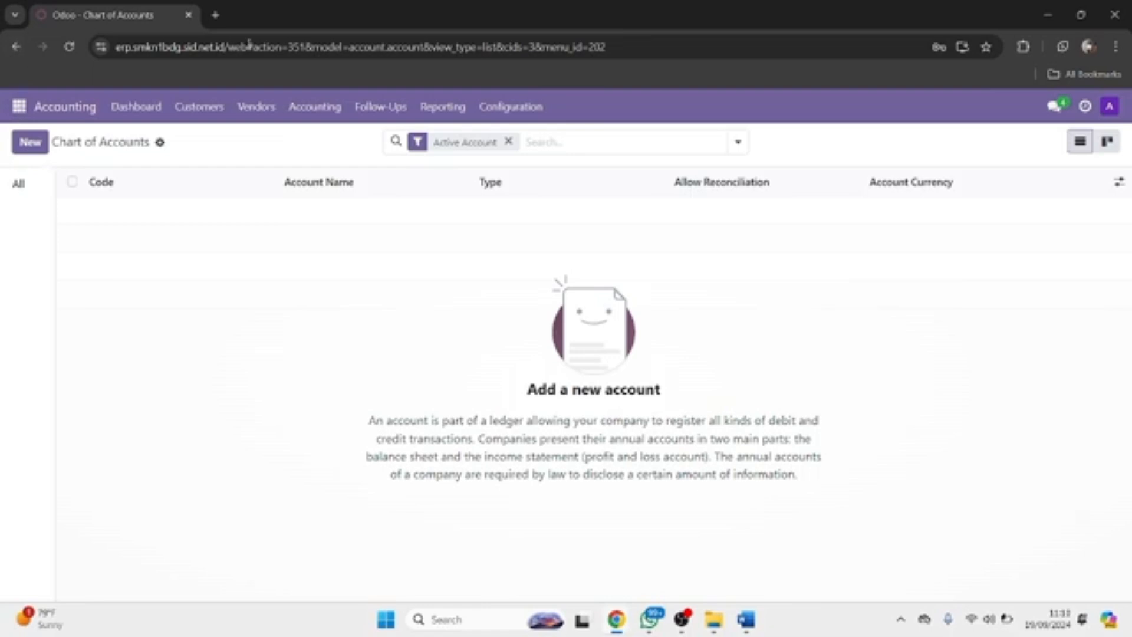
# Log back in as the main administrator using the saved login, then open the Settings app.
pyautogui.click(1110, 109)
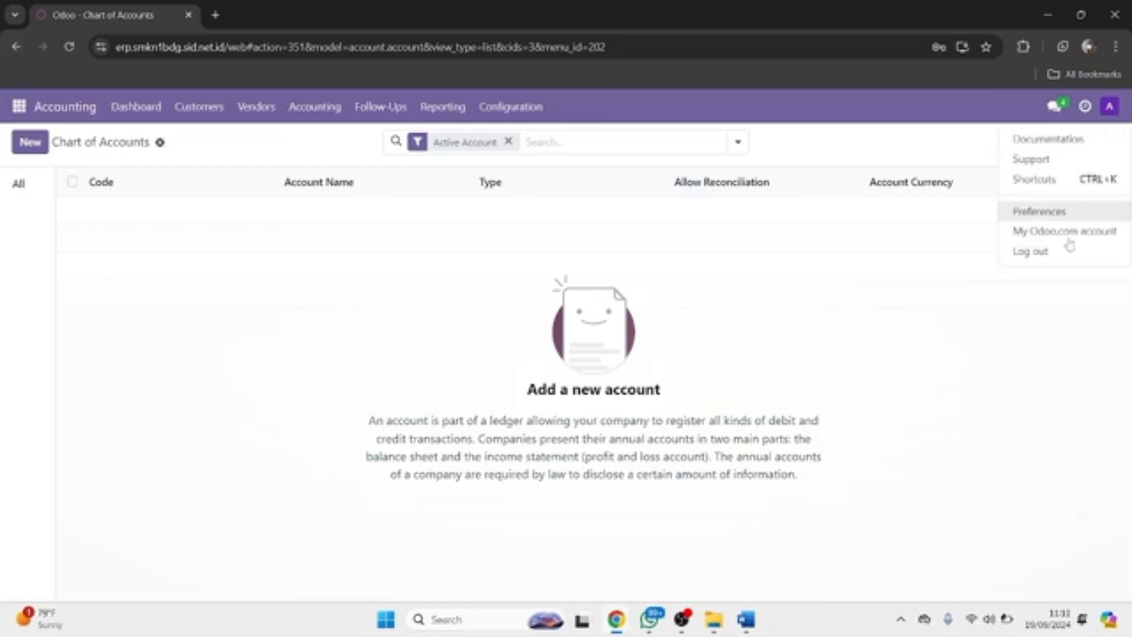
pyautogui.click(1061, 250)
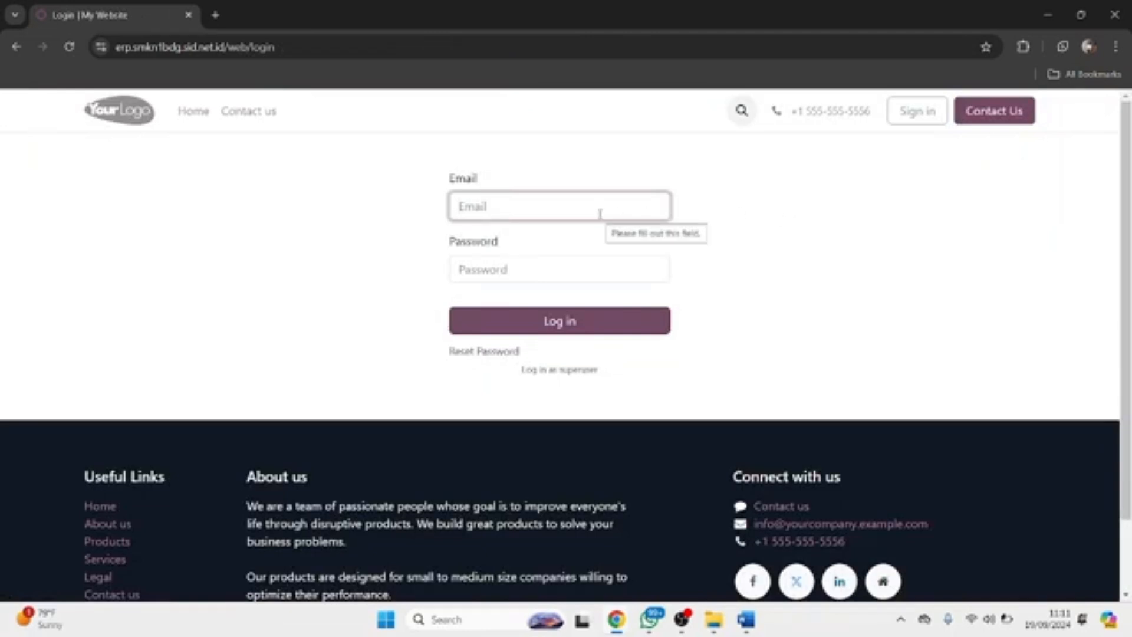
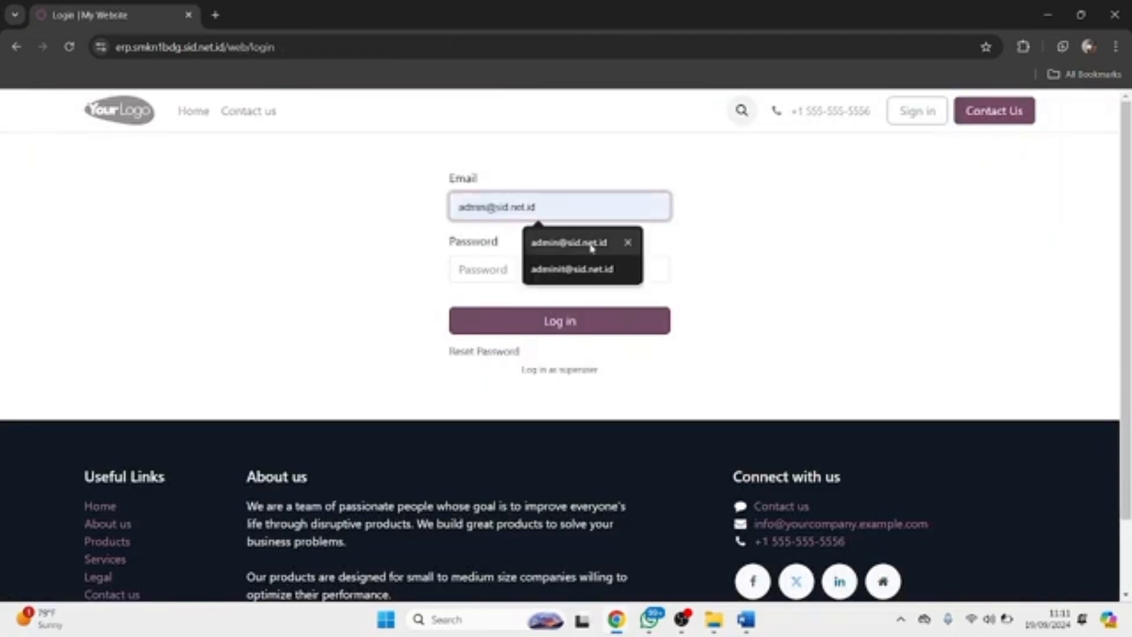
pyautogui.click(591, 248)
pyautogui.click(589, 269)
pyautogui.hotkey('ctrl', 'v')
pyautogui.press('Return')
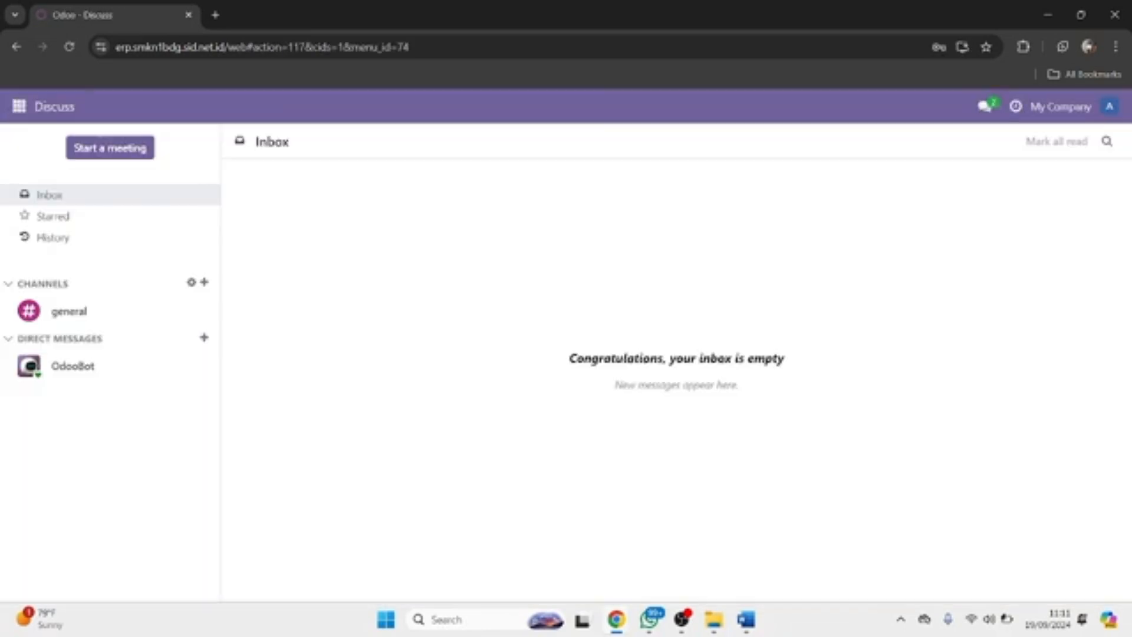
pyautogui.click(22, 113)
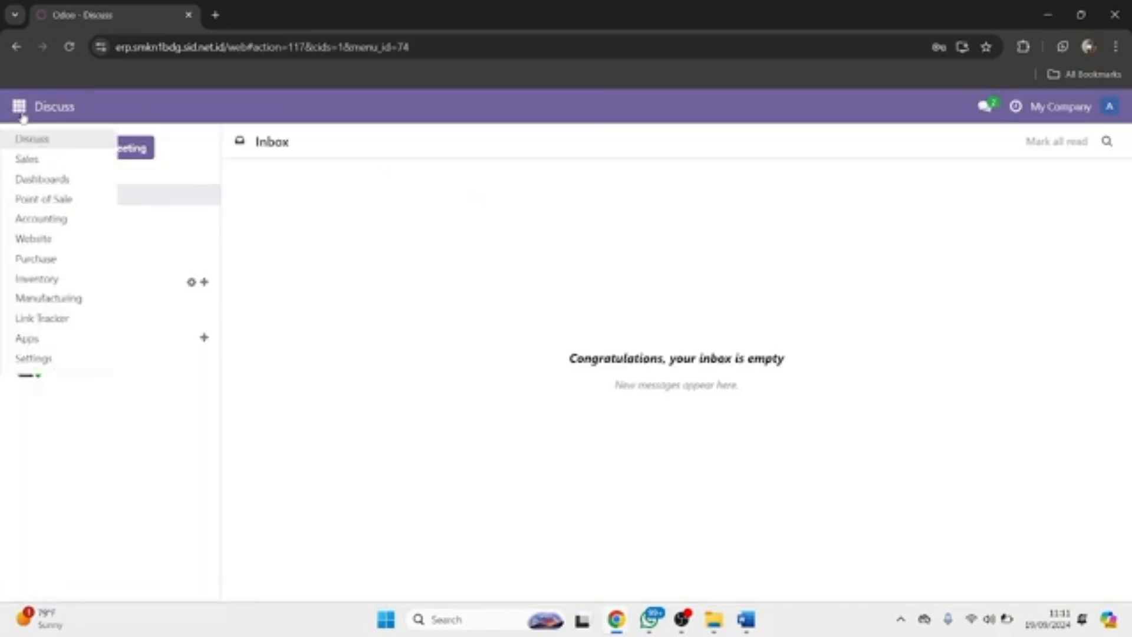
pyautogui.click(61, 367)
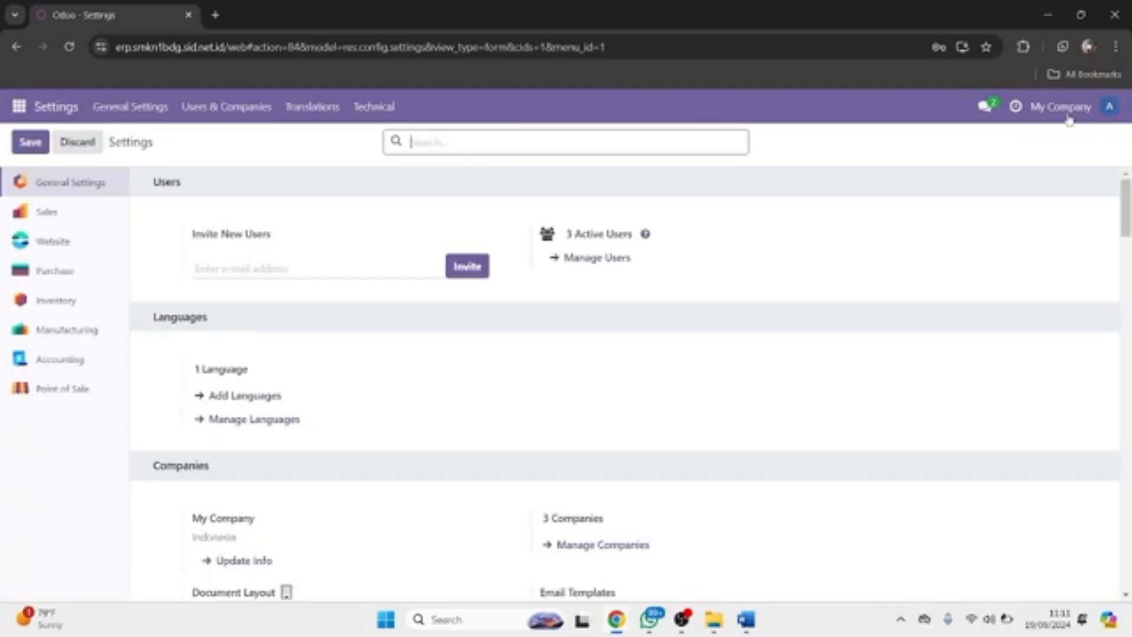
pyautogui.click(1069, 119)
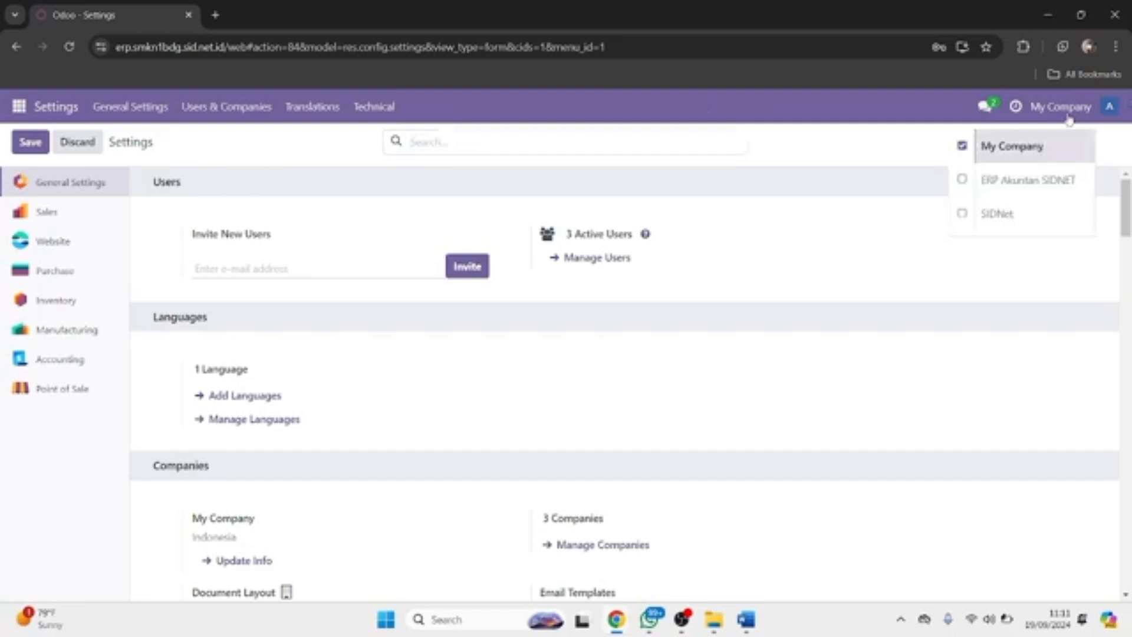
pyautogui.click(963, 213)
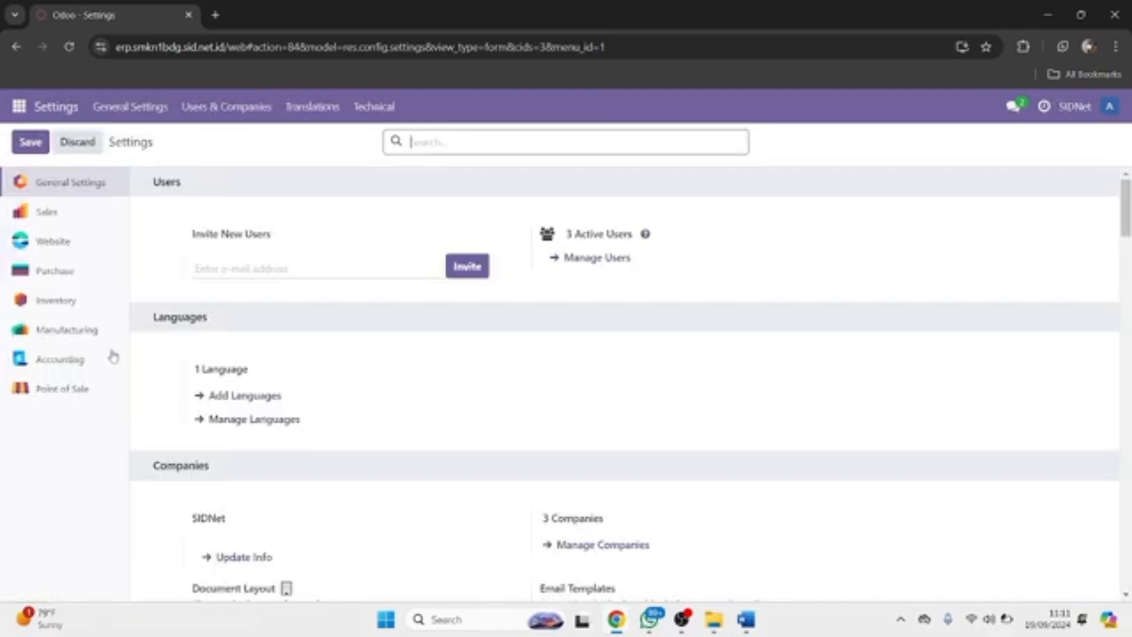
pyautogui.click(66, 360)
pyautogui.scroll(-20, 232, 412)
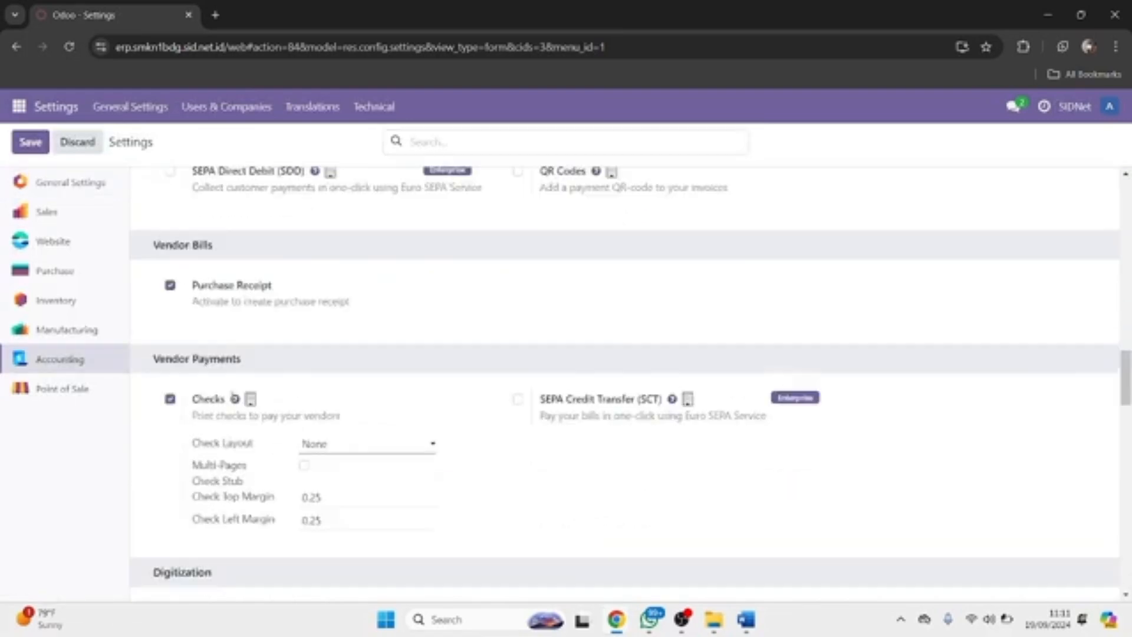
pyautogui.click(170, 523)
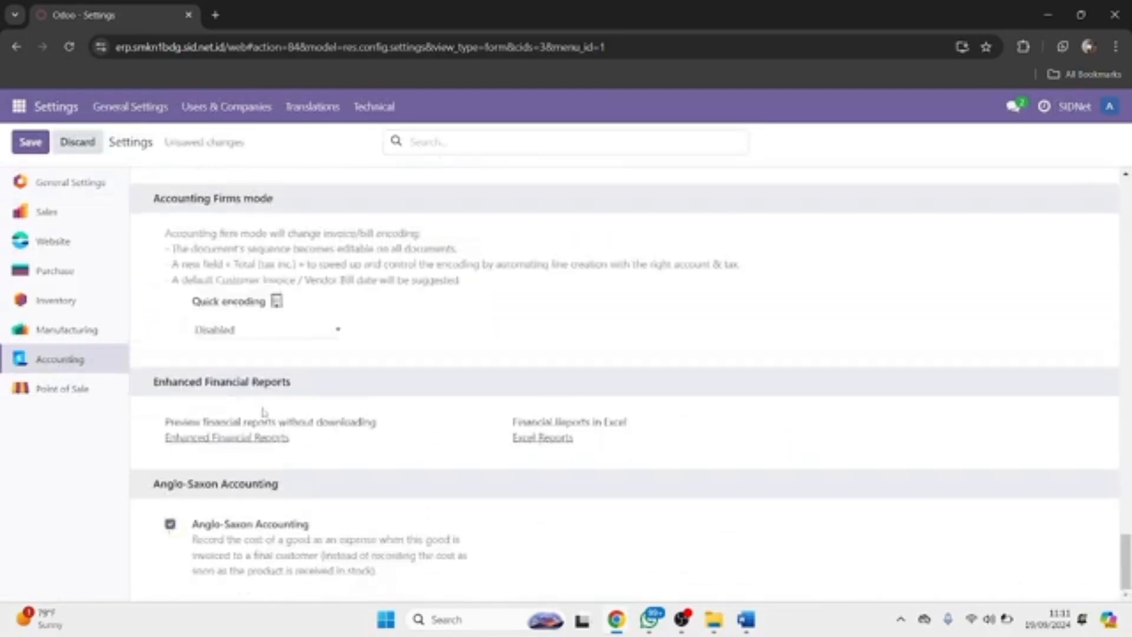
pyautogui.scroll(4, 263, 413)
pyautogui.click(171, 358)
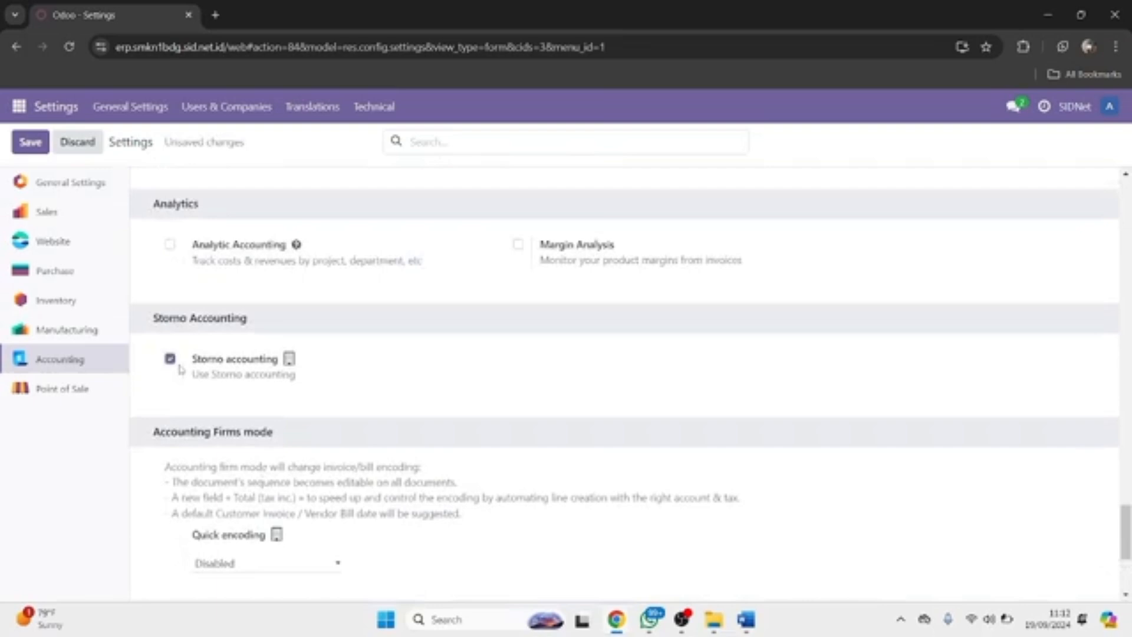
pyautogui.scroll(-4, 264, 451)
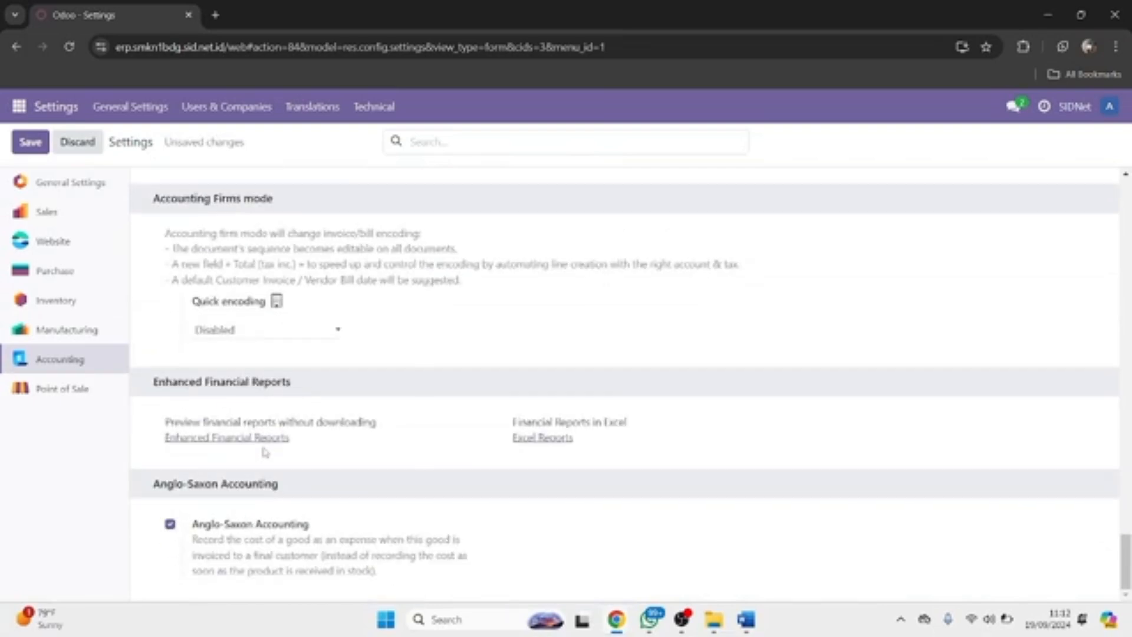
pyautogui.scroll(1, 265, 452)
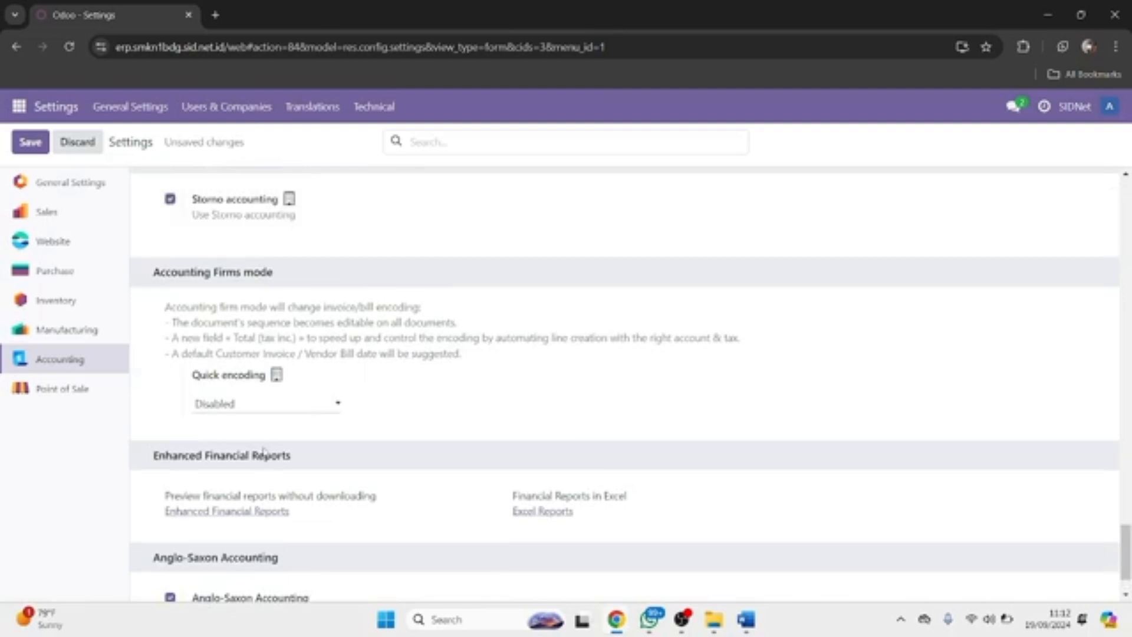
pyautogui.scroll(-1, 264, 451)
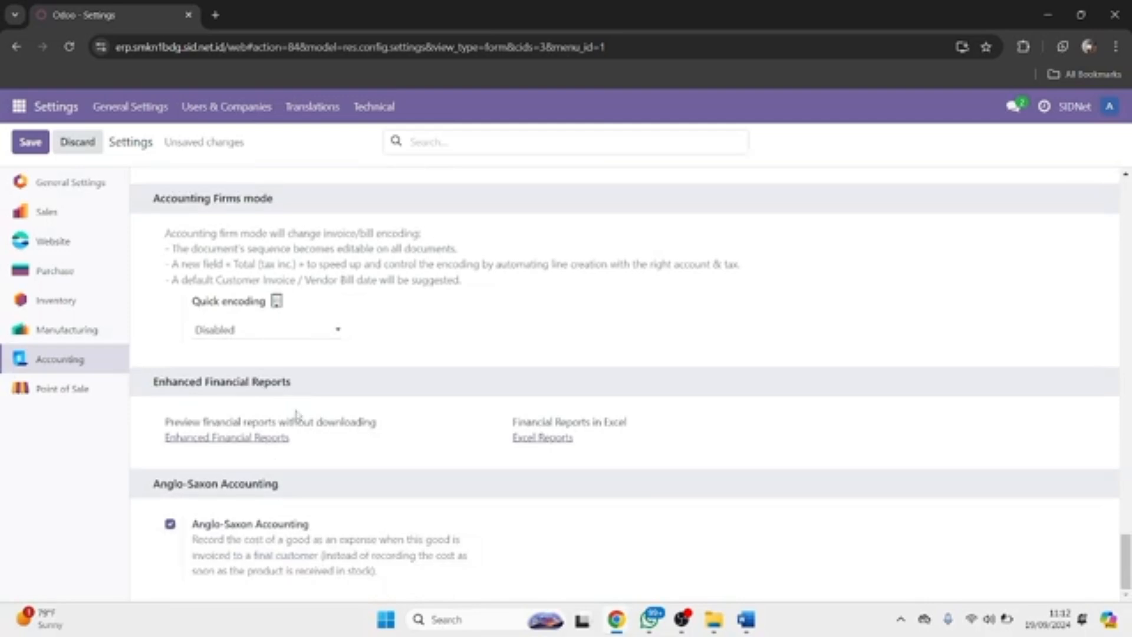
pyautogui.scroll(2, 296, 415)
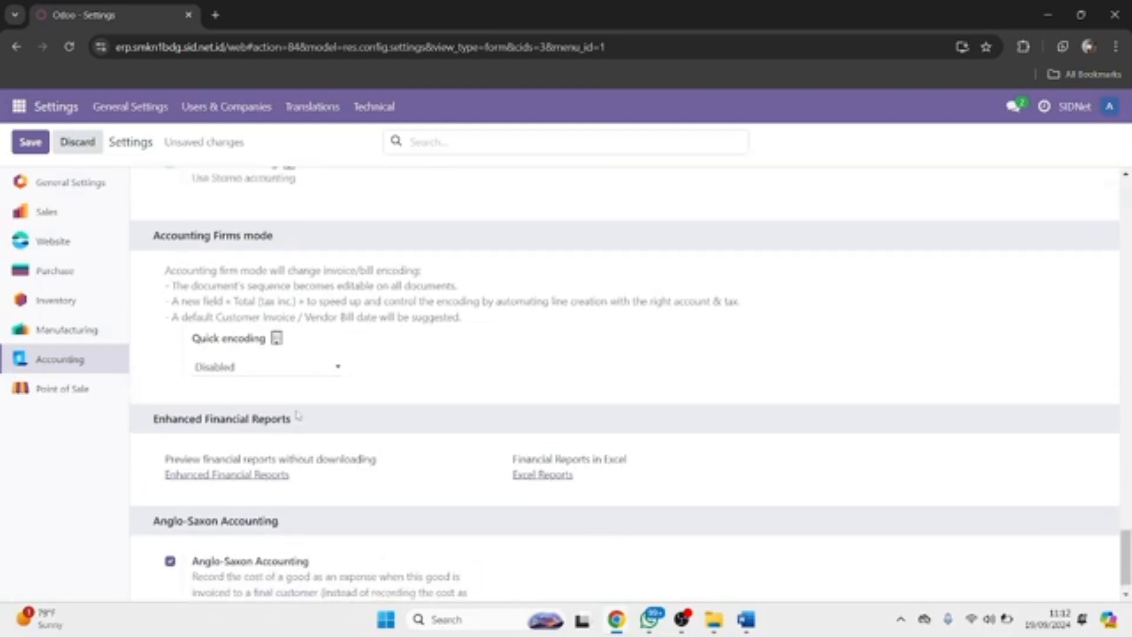
pyautogui.scroll(3, 298, 415)
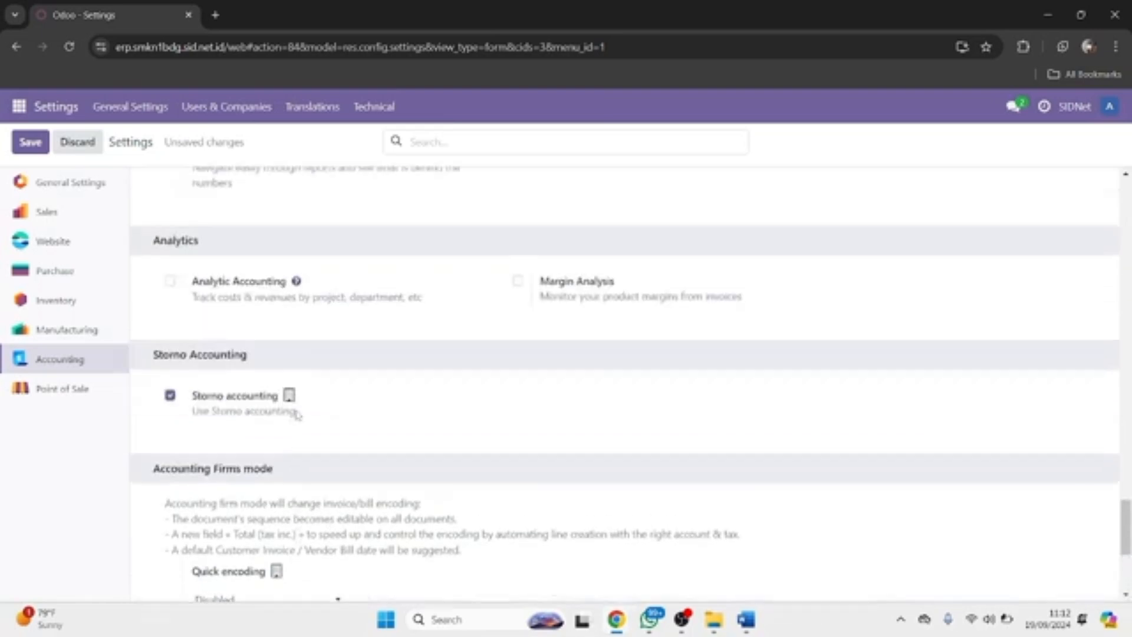
pyautogui.scroll(5, 454, 398)
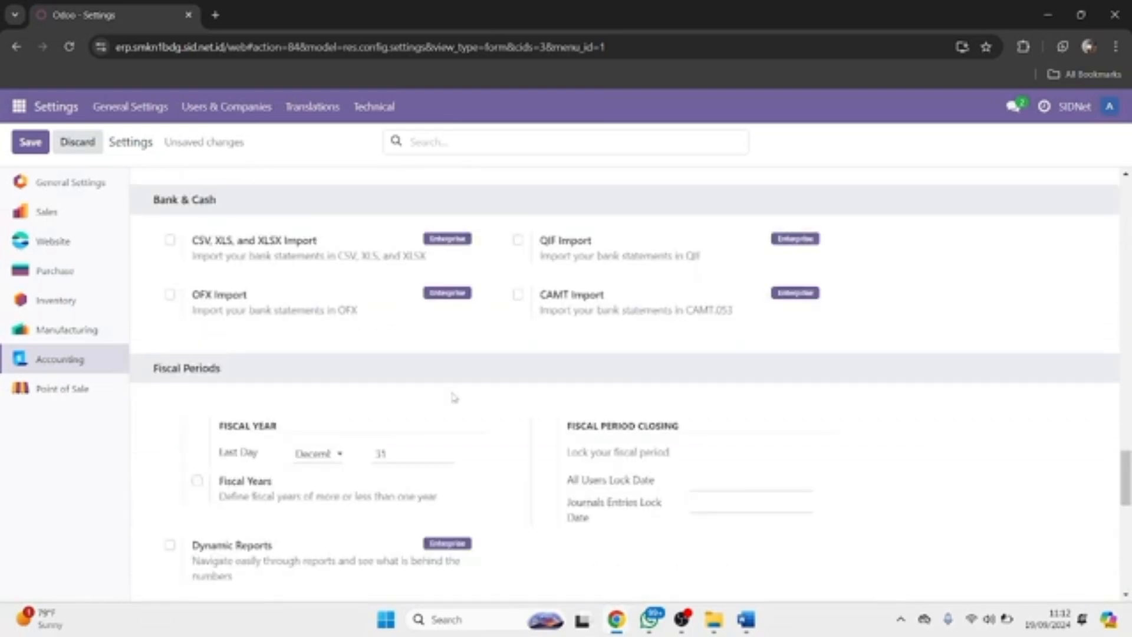
pyautogui.scroll(14, 454, 398)
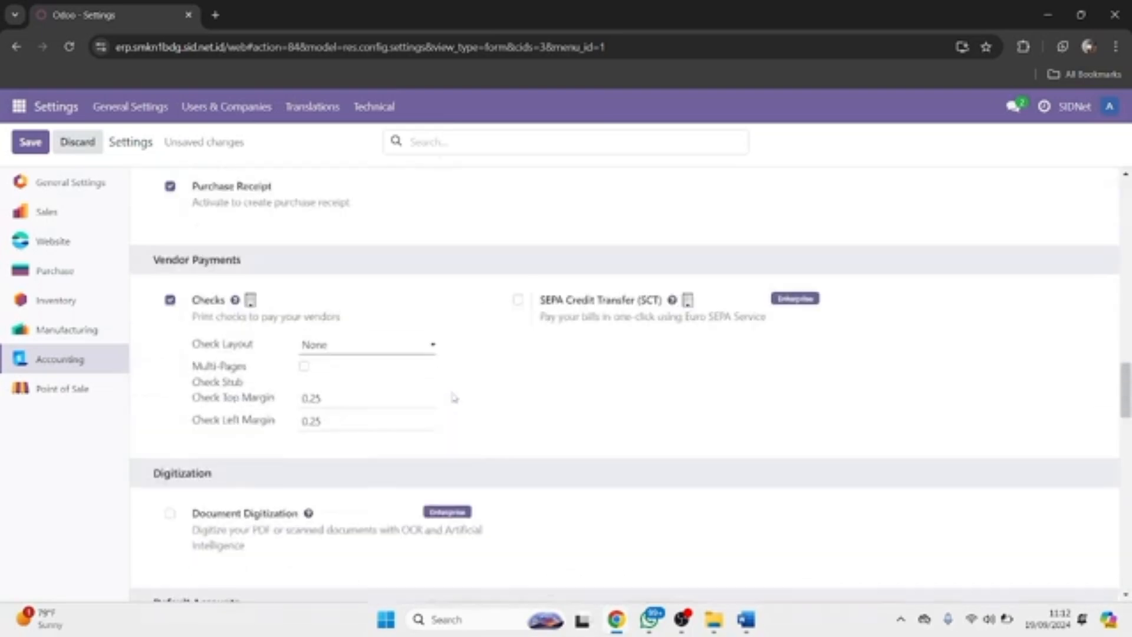
# Search settings for 'fiscal' and set Fiscal Country to Indonesia.
pyautogui.click(465, 144)
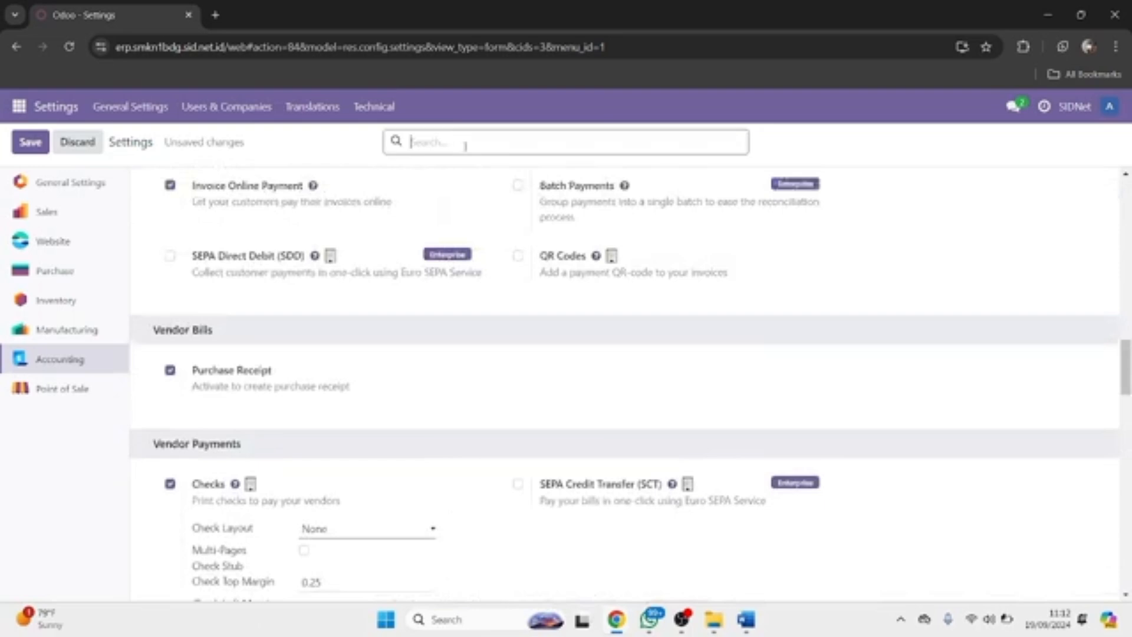
pyautogui.write('fiscal')
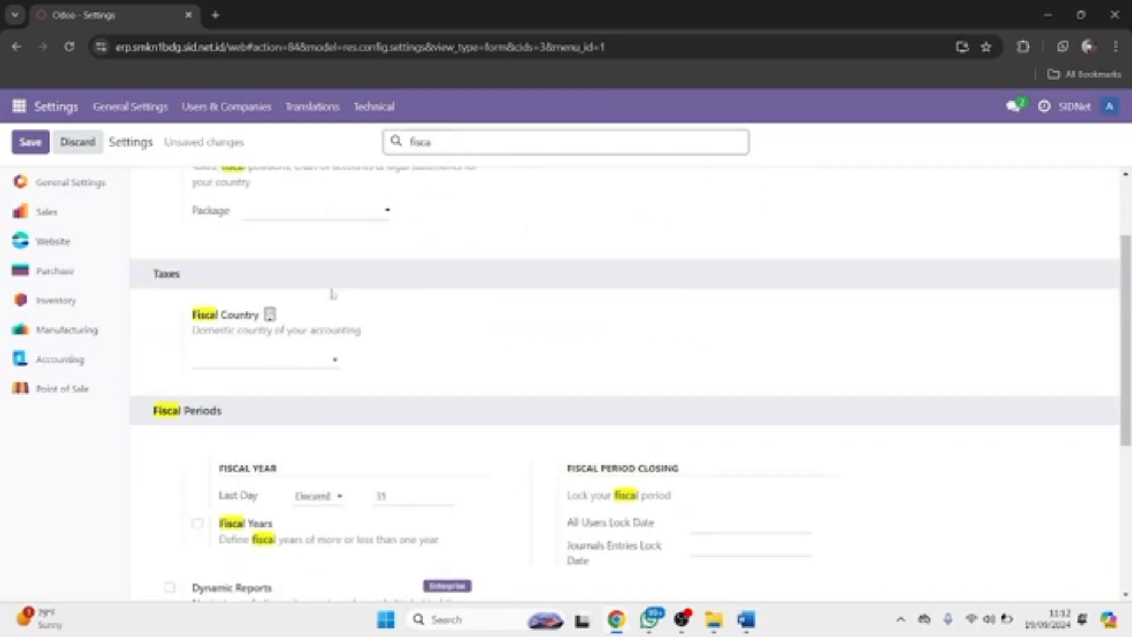
pyautogui.click(297, 359)
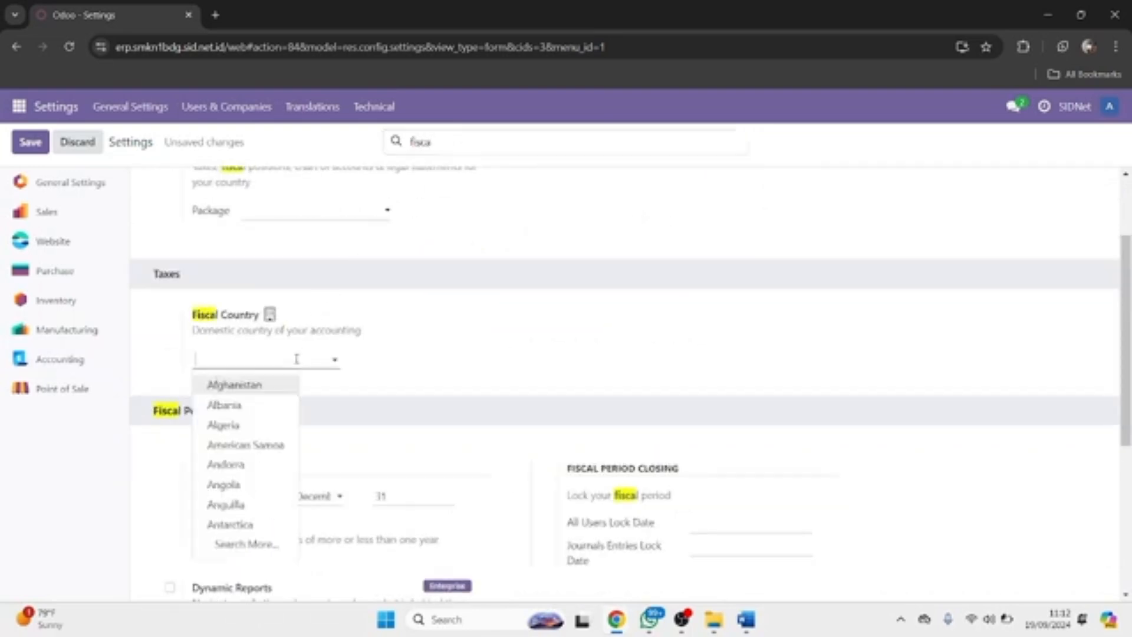
pyautogui.write('indo')
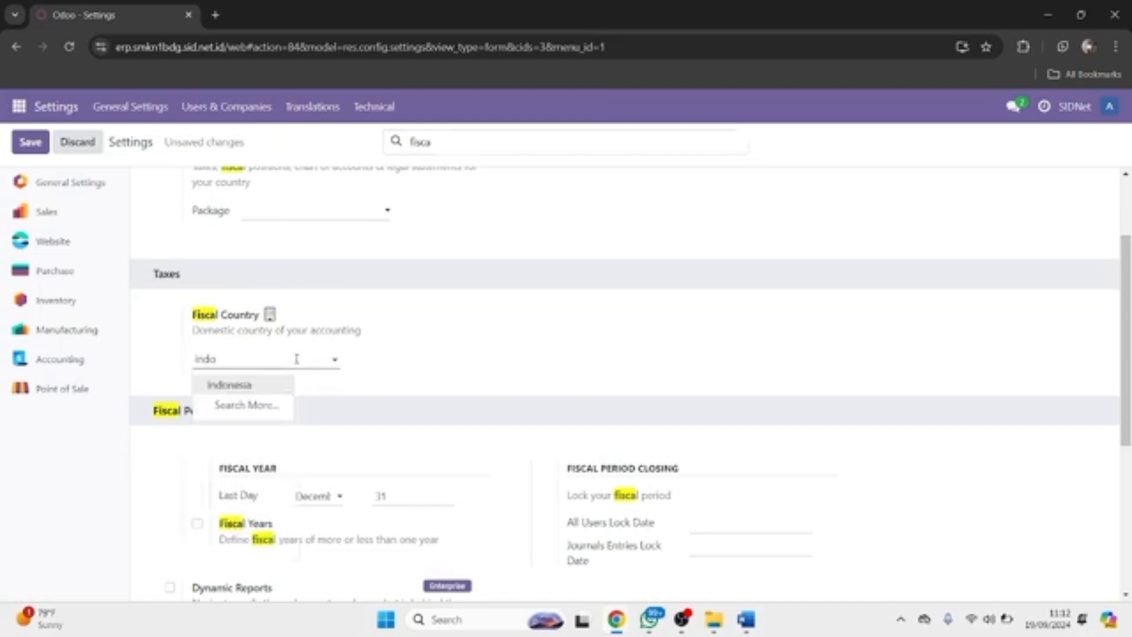
pyautogui.click(272, 387)
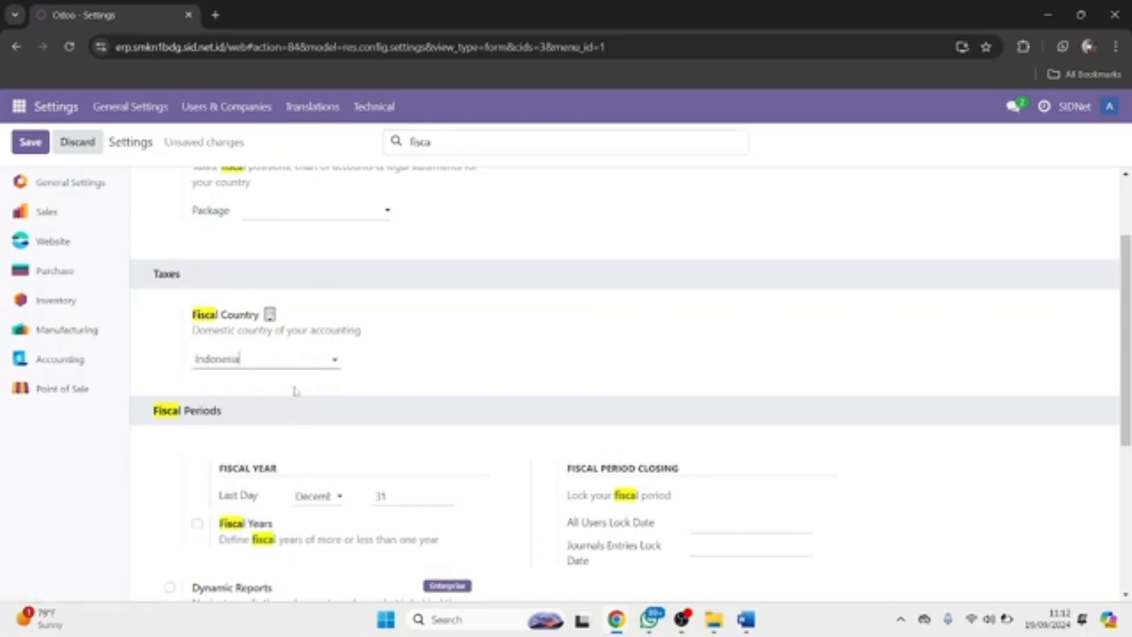
pyautogui.scroll(-5, 296, 391)
pyautogui.scroll(6, 296, 390)
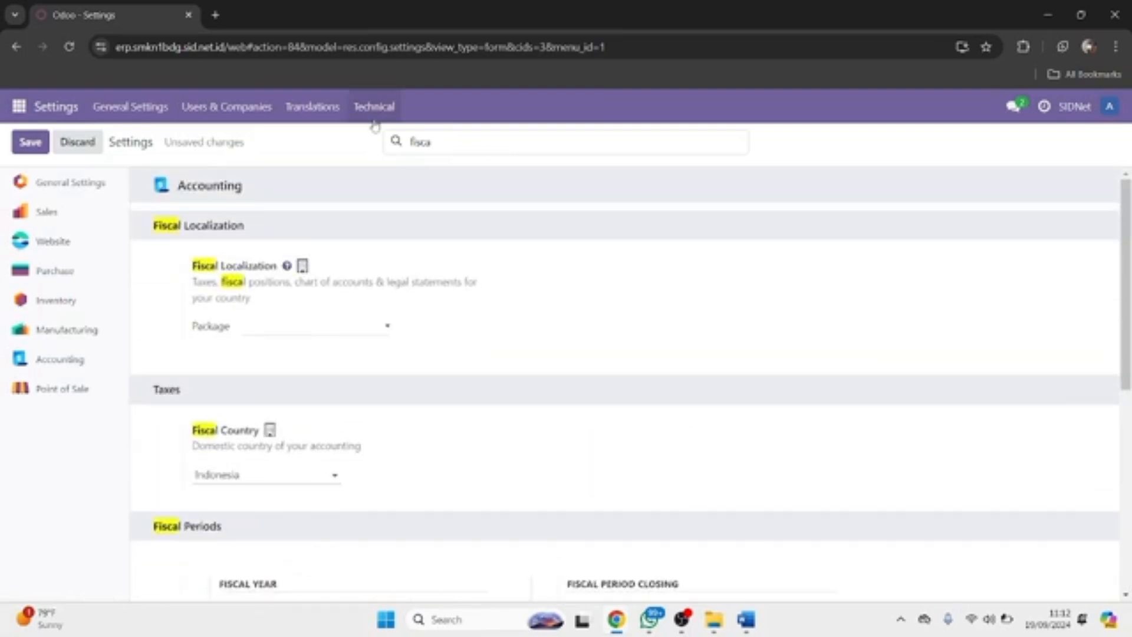
# Clear the 'fiscal' search and save the settings.
pyautogui.doubleClick(420, 142)
pyautogui.press('BackSpace')
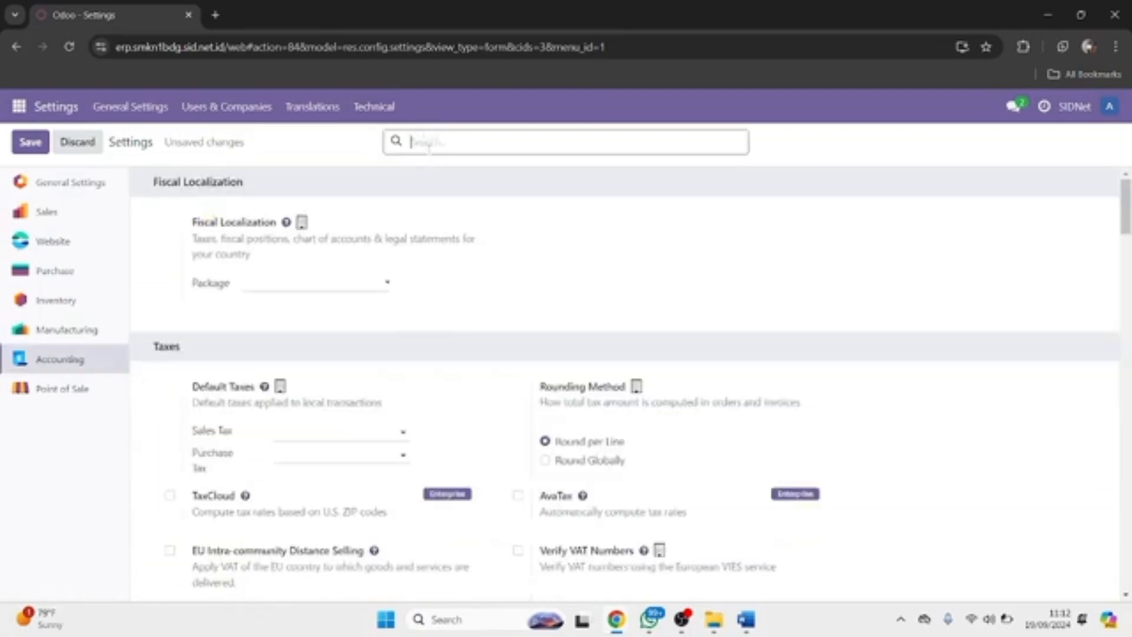
pyautogui.click(41, 146)
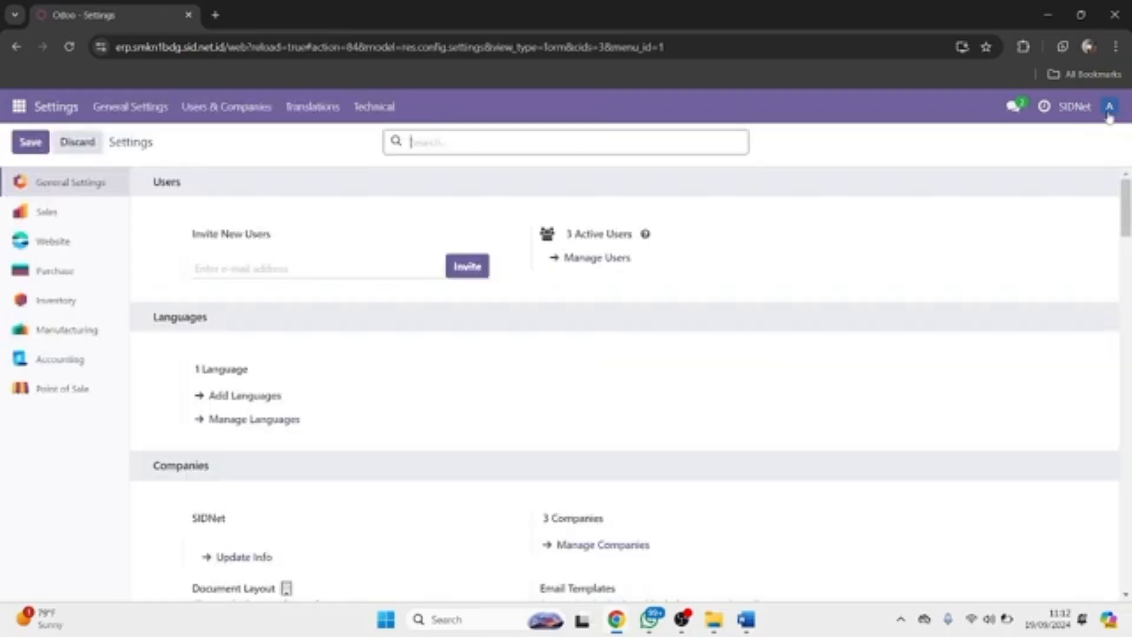
# Log out of Odoo and sign back in with the account password.
pyautogui.click(1109, 116)
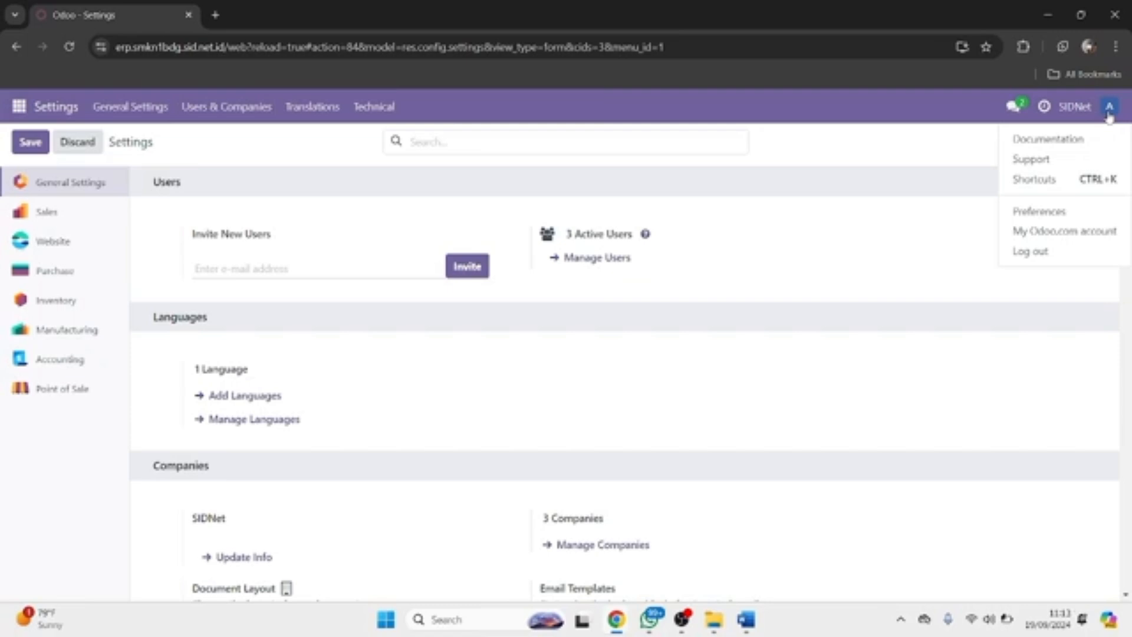
pyautogui.click(1030, 251)
pyautogui.write('********')
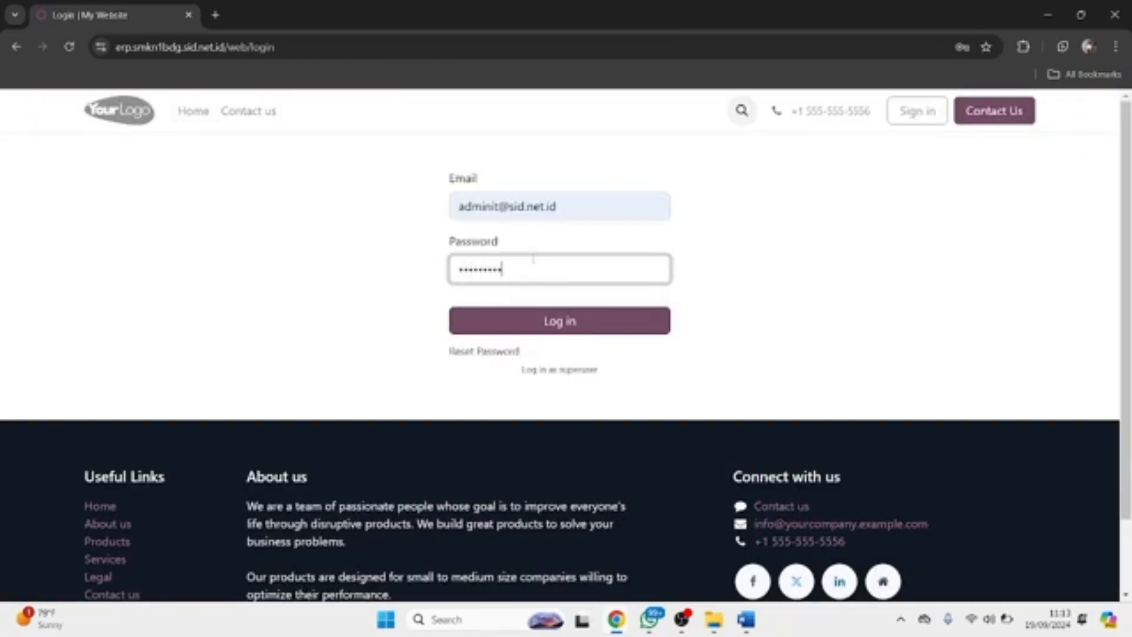
pyautogui.press('Return')
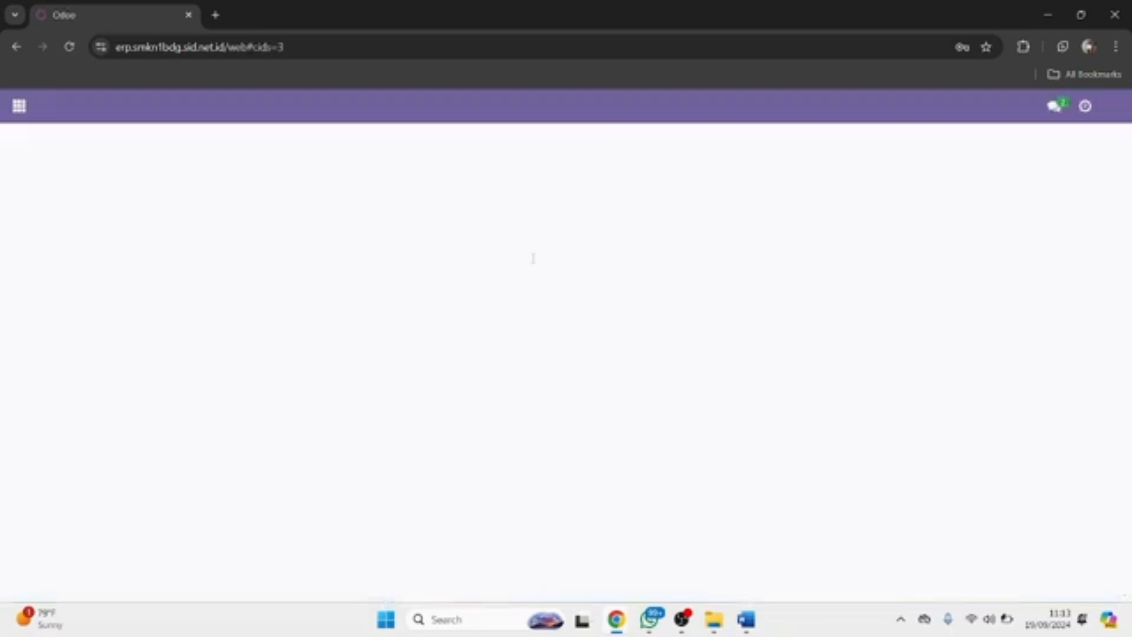
# Open the Accounting dashboard and its Configuration menu.
pyautogui.click(20, 115)
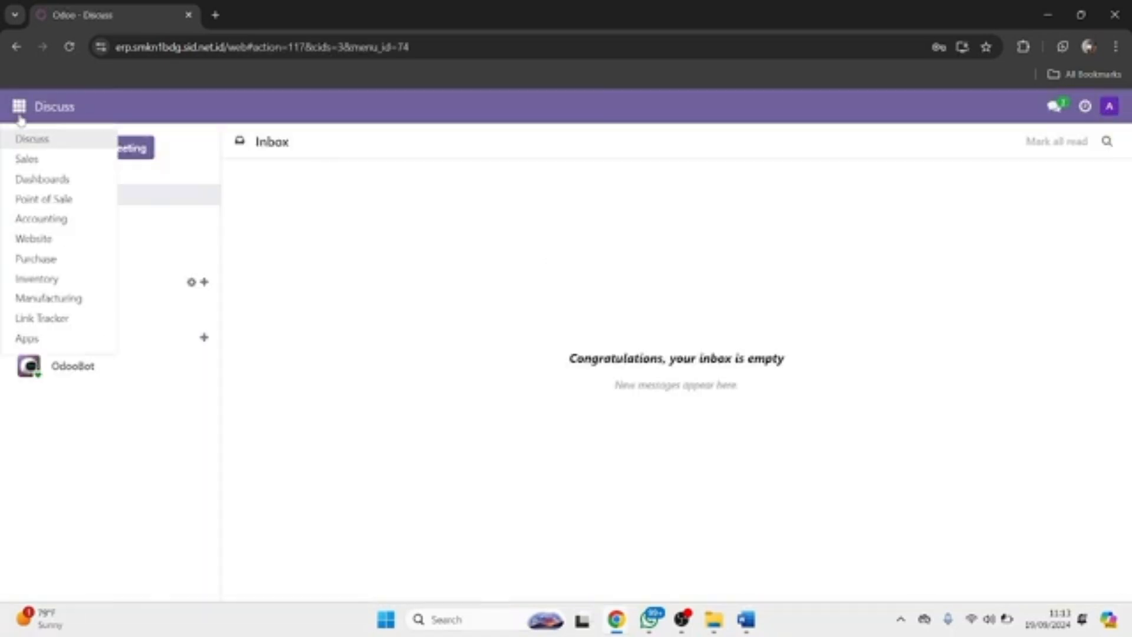
pyautogui.click(37, 219)
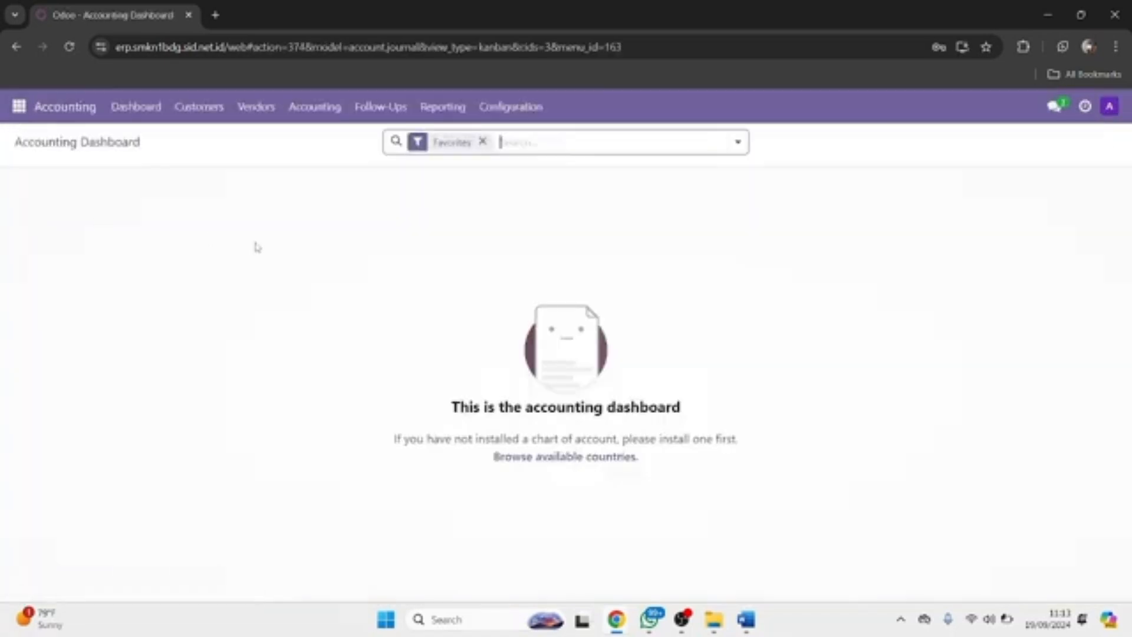
pyautogui.click(508, 122)
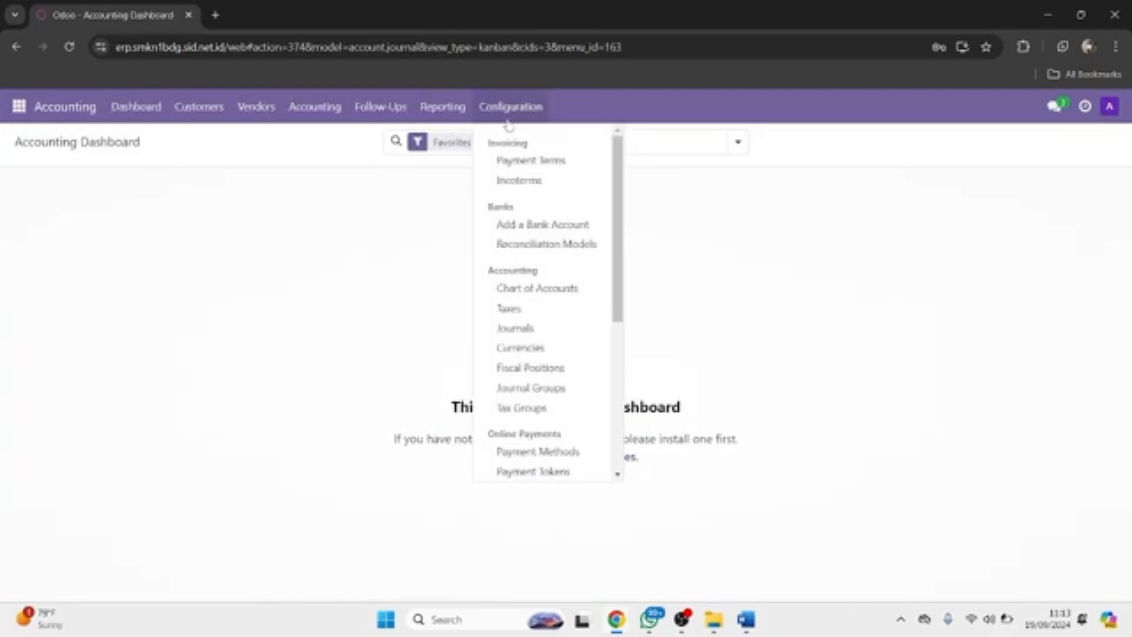
# Open the Chart of Accounts from the Accounting Configuration menu.
pyautogui.click(520, 288)
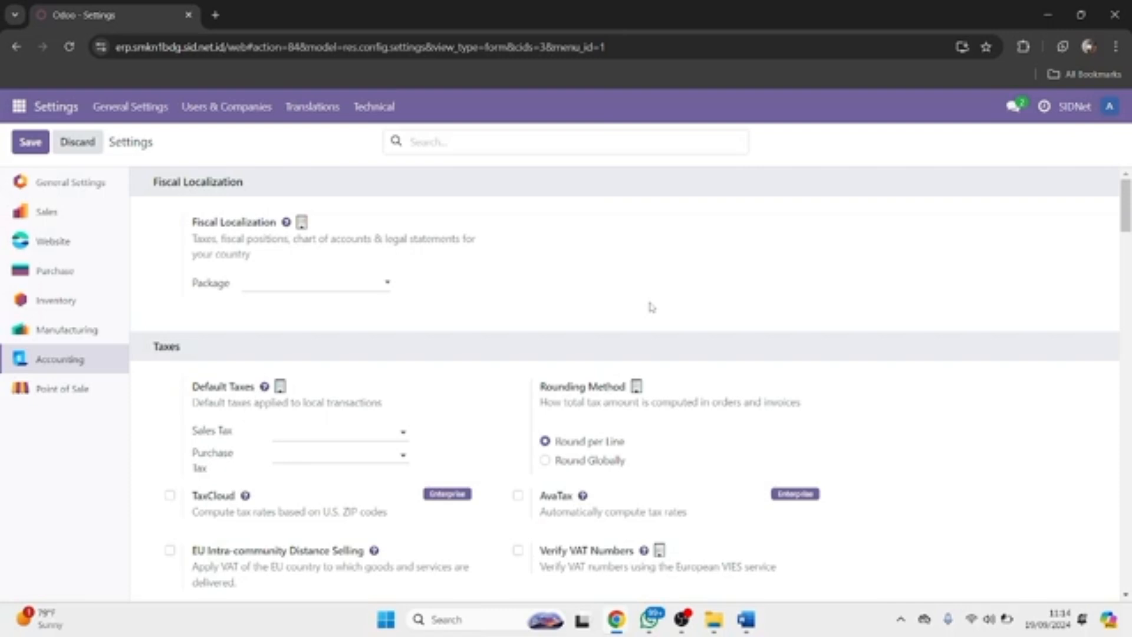
# Pick Indonesia from the Fiscal Localization Package dropdown list.
pyautogui.click(296, 283)
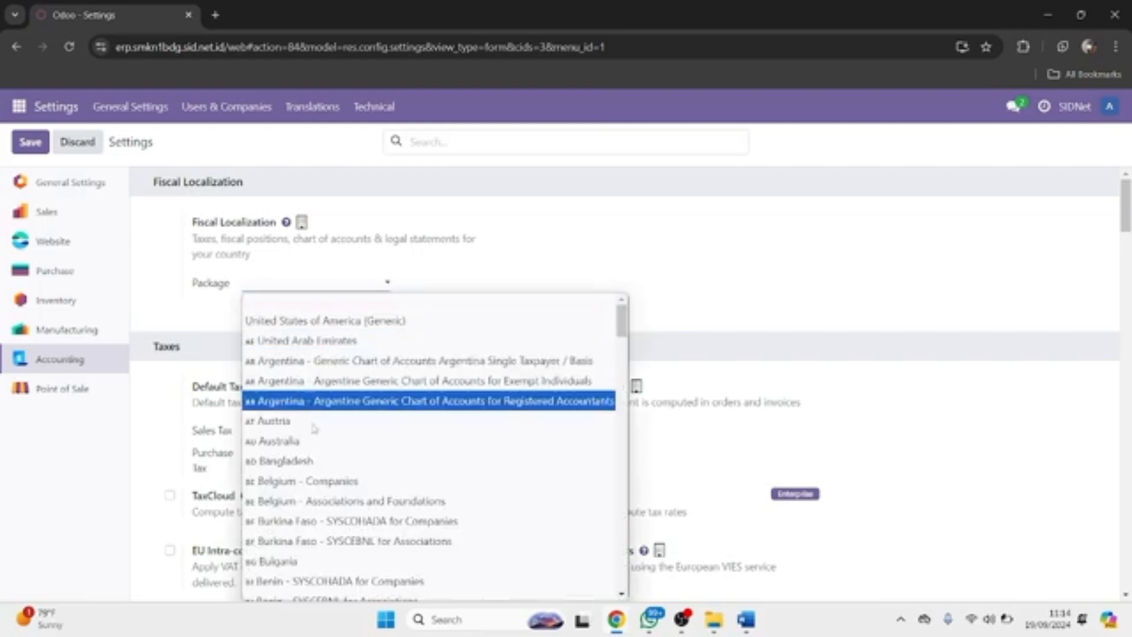
pyautogui.scroll(-10, 314, 436)
pyautogui.scroll(5, 313, 446)
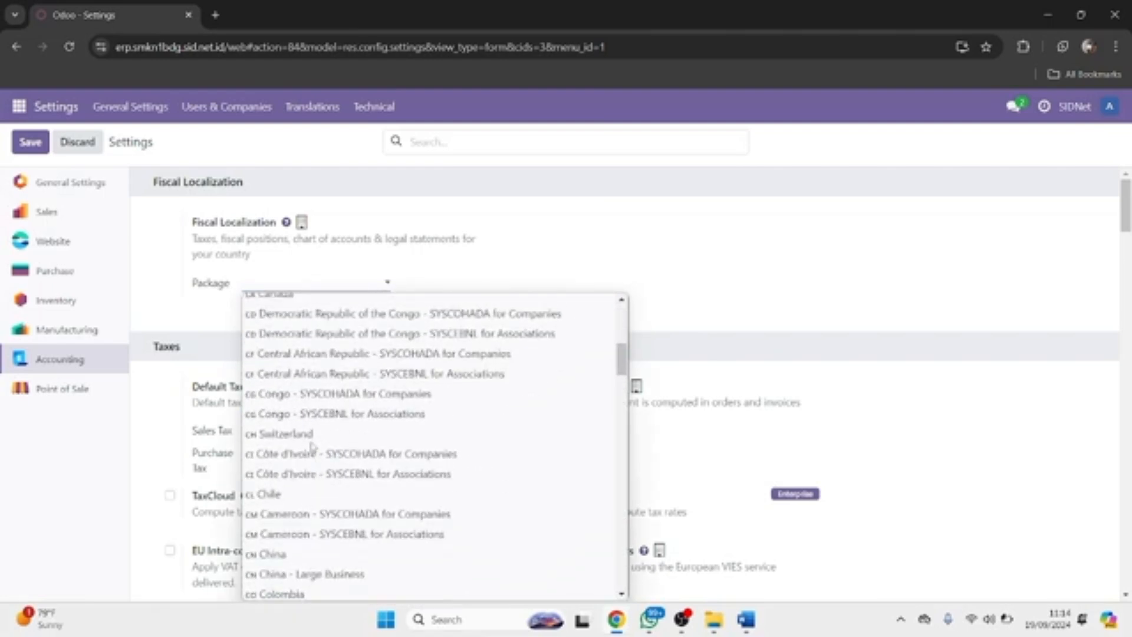
pyautogui.scroll(2, 313, 446)
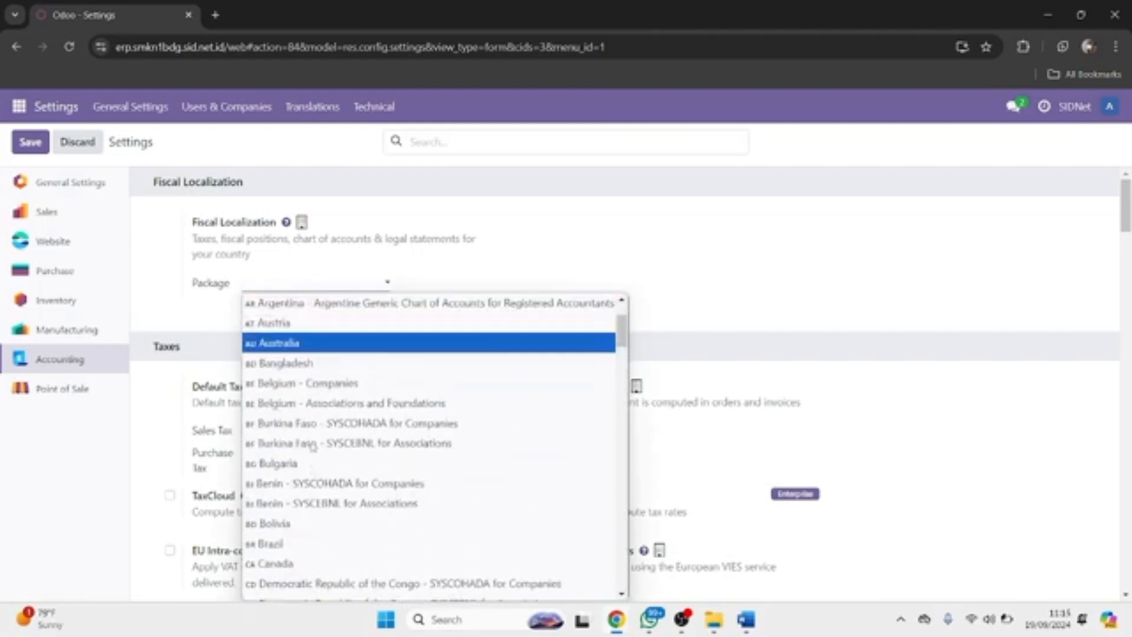
pyautogui.scroll(-4, 313, 446)
pyautogui.scroll(-3, 313, 447)
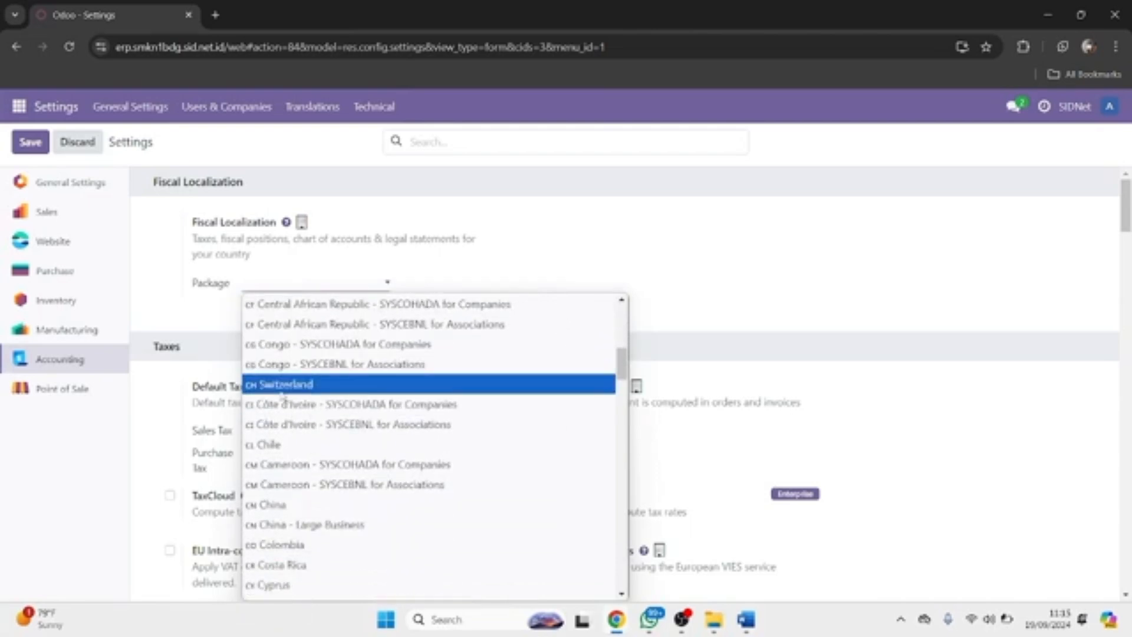
pyautogui.scroll(7, 282, 399)
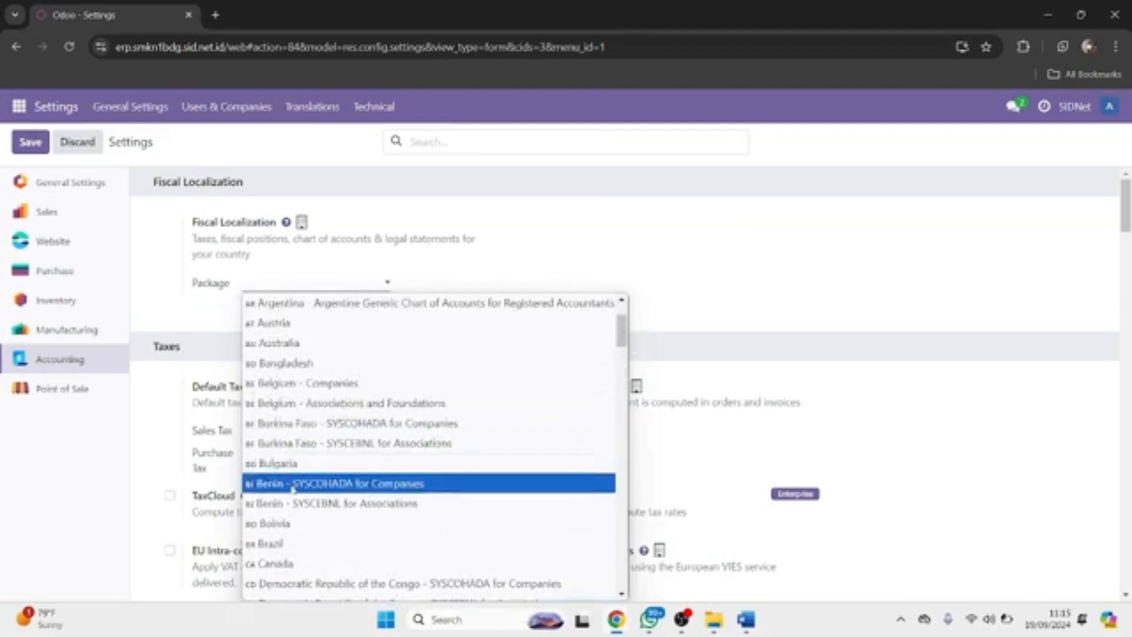
pyautogui.scroll(-5, 293, 490)
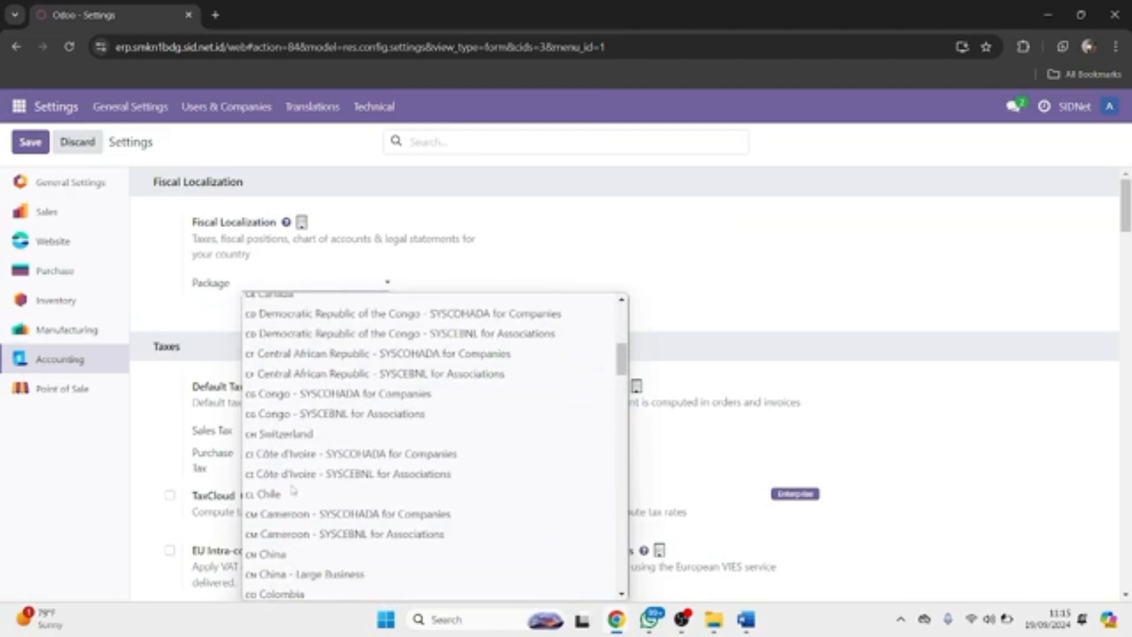
pyautogui.scroll(-10, 291, 490)
pyautogui.scroll(-8, 290, 489)
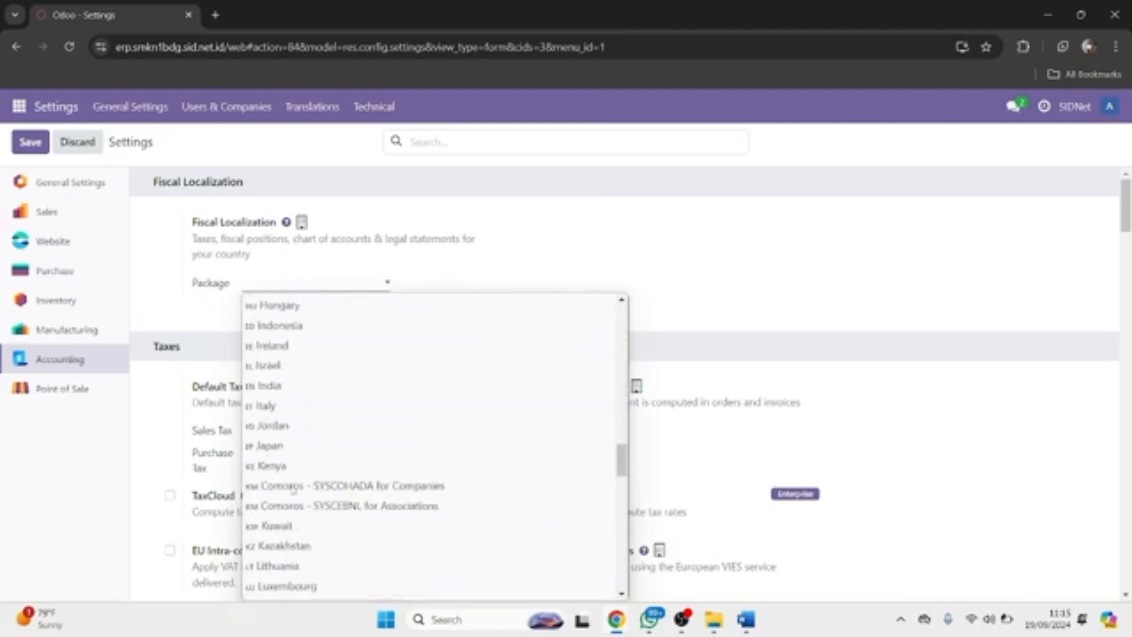
pyautogui.scroll(2, 291, 488)
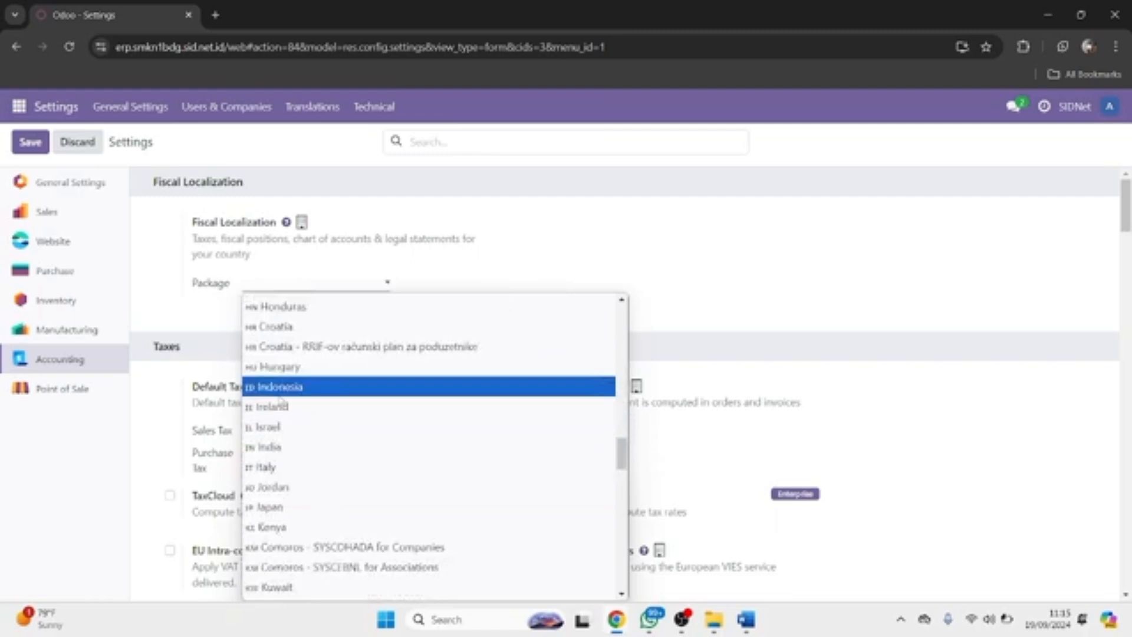
pyautogui.click(281, 386)
pyautogui.scroll(-1, 280, 401)
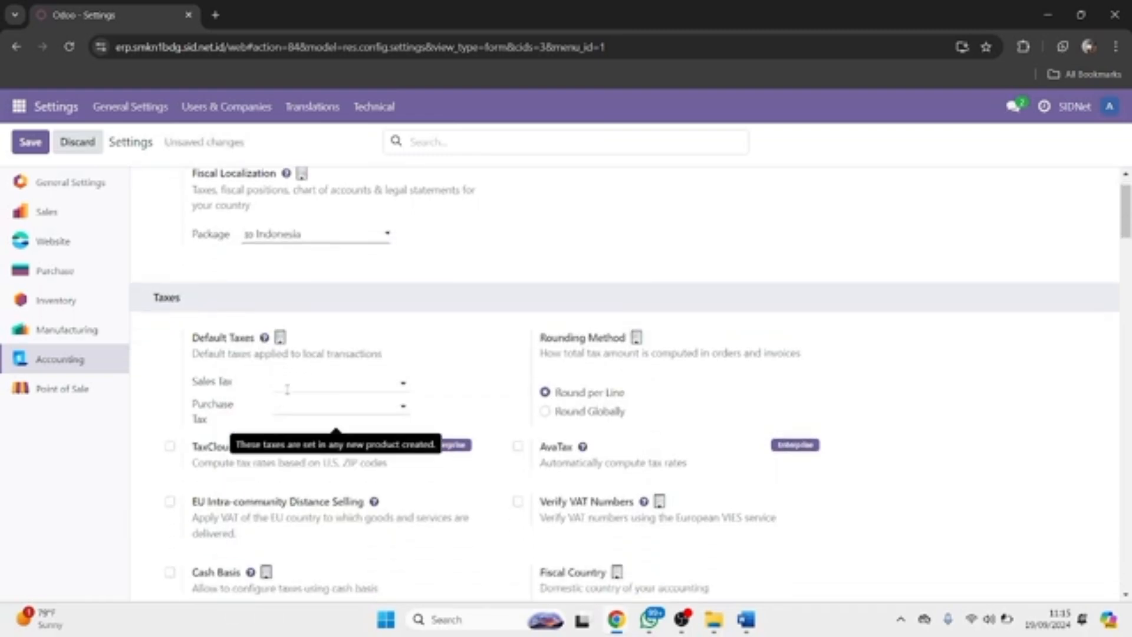
pyautogui.click(288, 389)
pyautogui.click(390, 386)
pyautogui.scroll(-2, 442, 418)
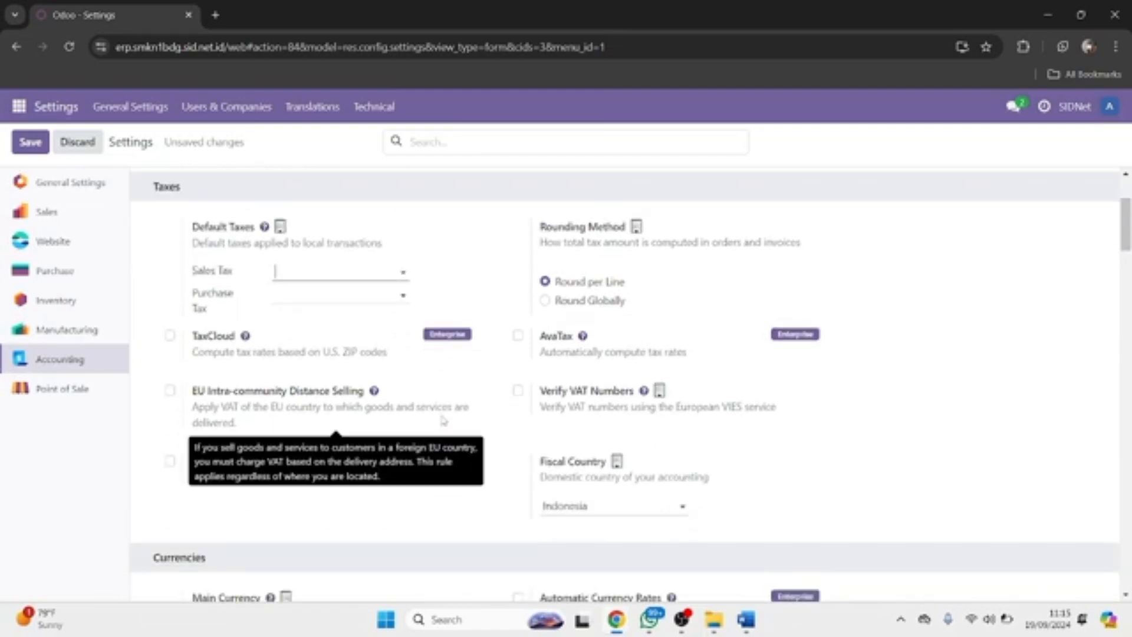
pyautogui.scroll(-1, 388, 349)
pyautogui.scroll(-2, 387, 350)
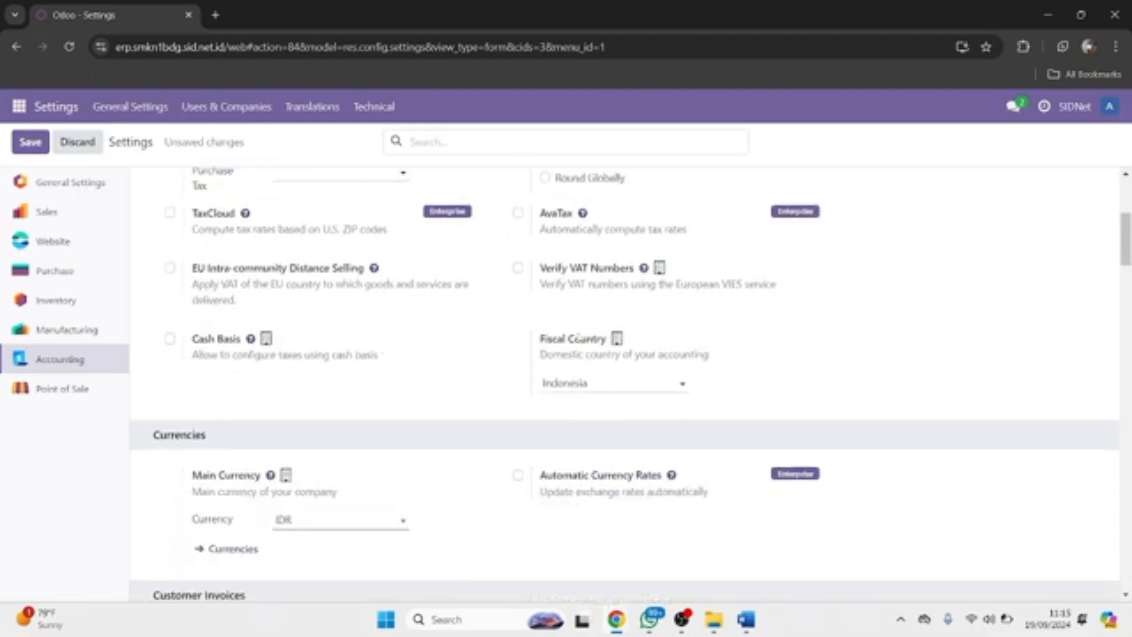
pyautogui.scroll(-2, 396, 411)
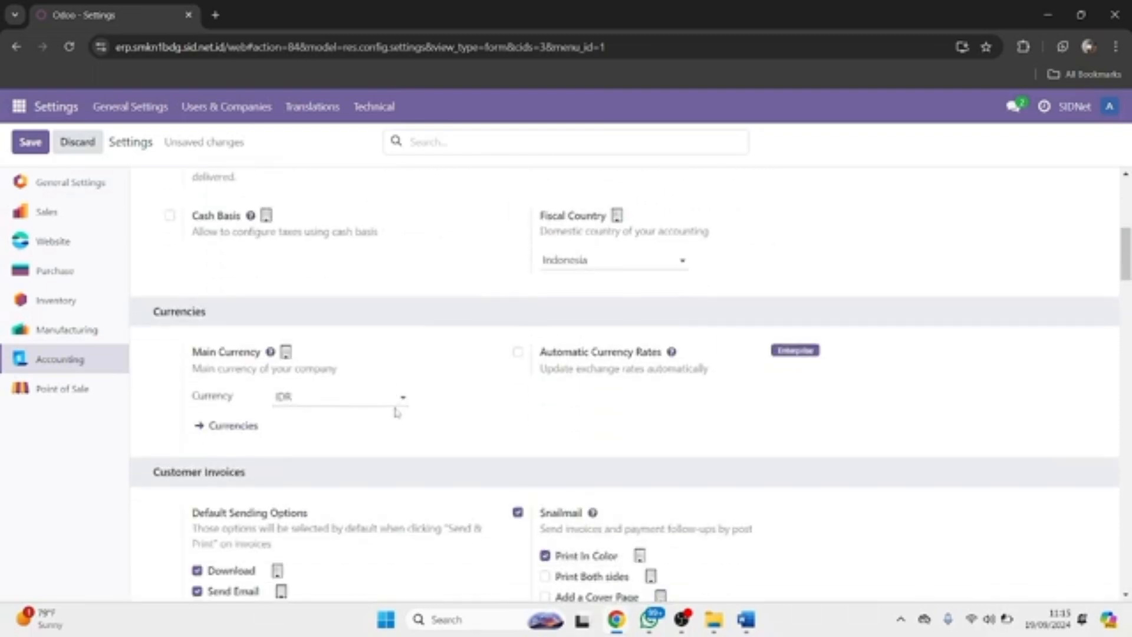
pyautogui.scroll(-2, 396, 412)
pyautogui.scroll(-3, 330, 344)
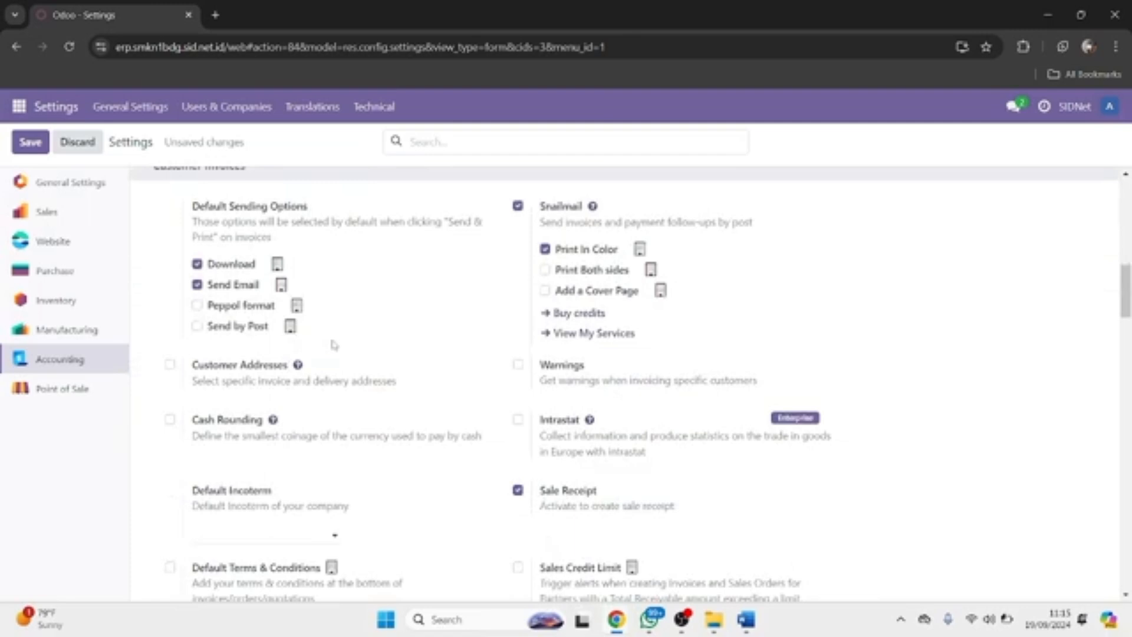
pyautogui.scroll(2, 335, 344)
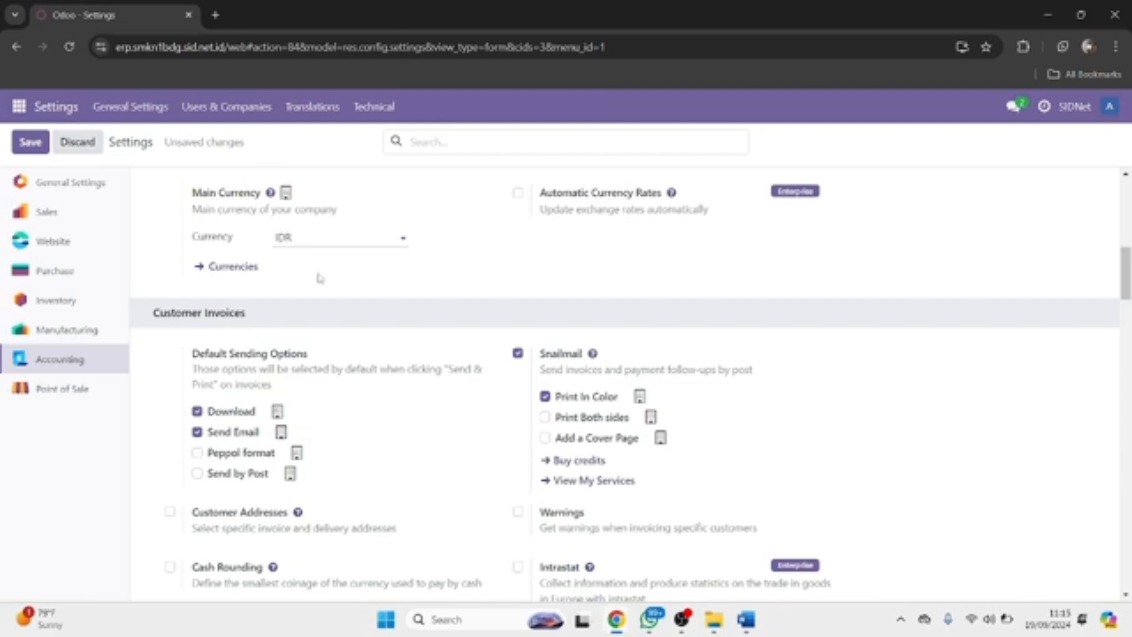
pyautogui.scroll(-4, 318, 277)
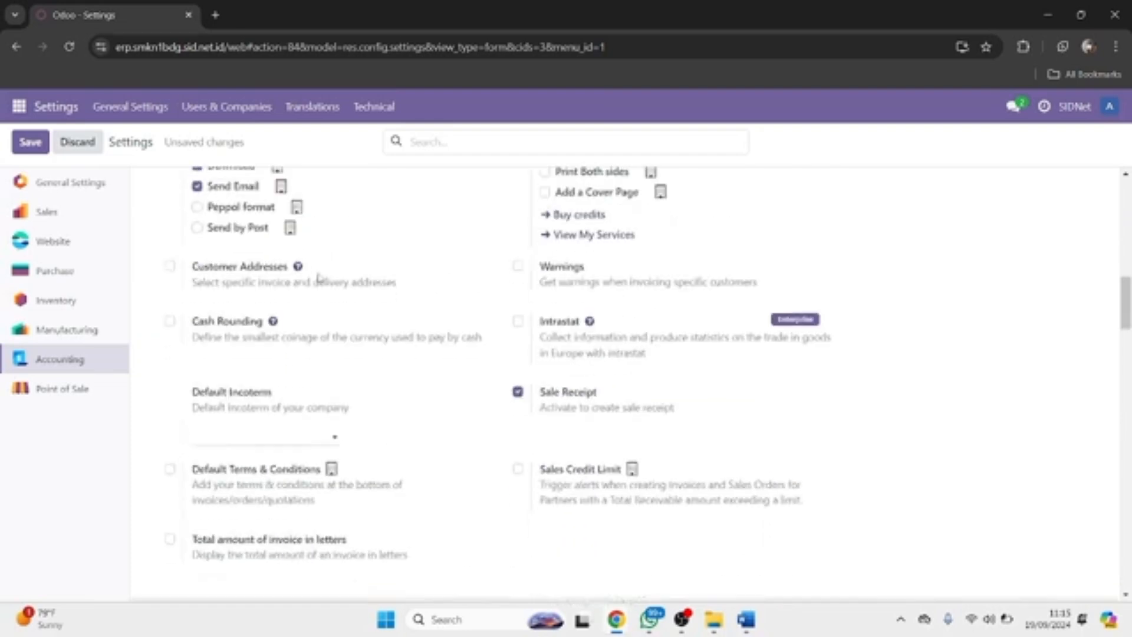
pyautogui.scroll(-5, 339, 362)
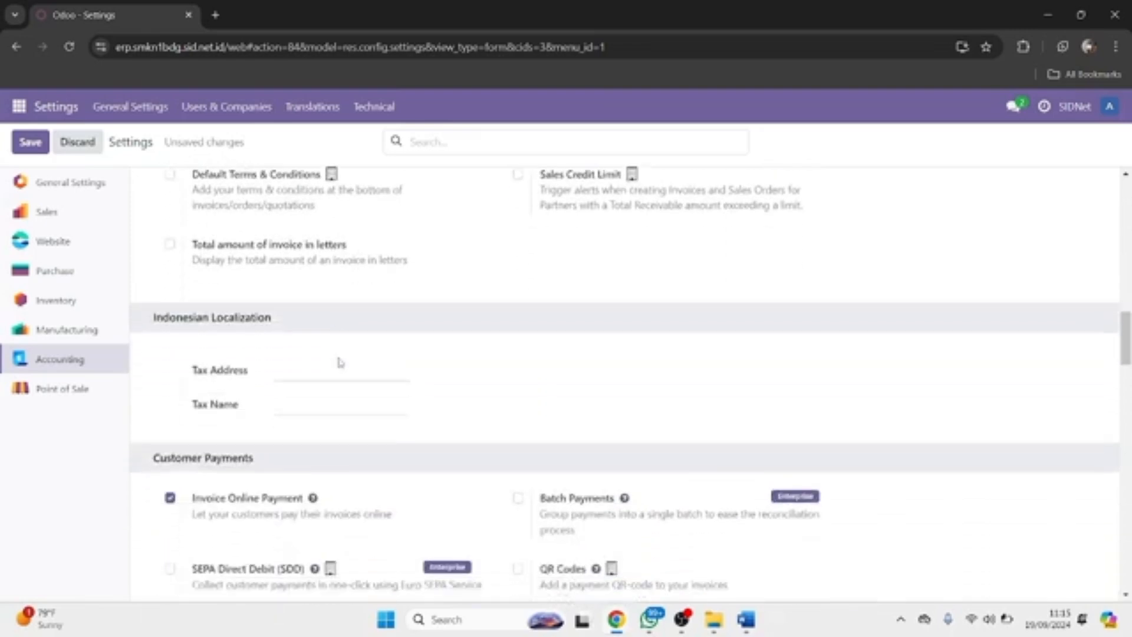
pyautogui.scroll(-5, 340, 362)
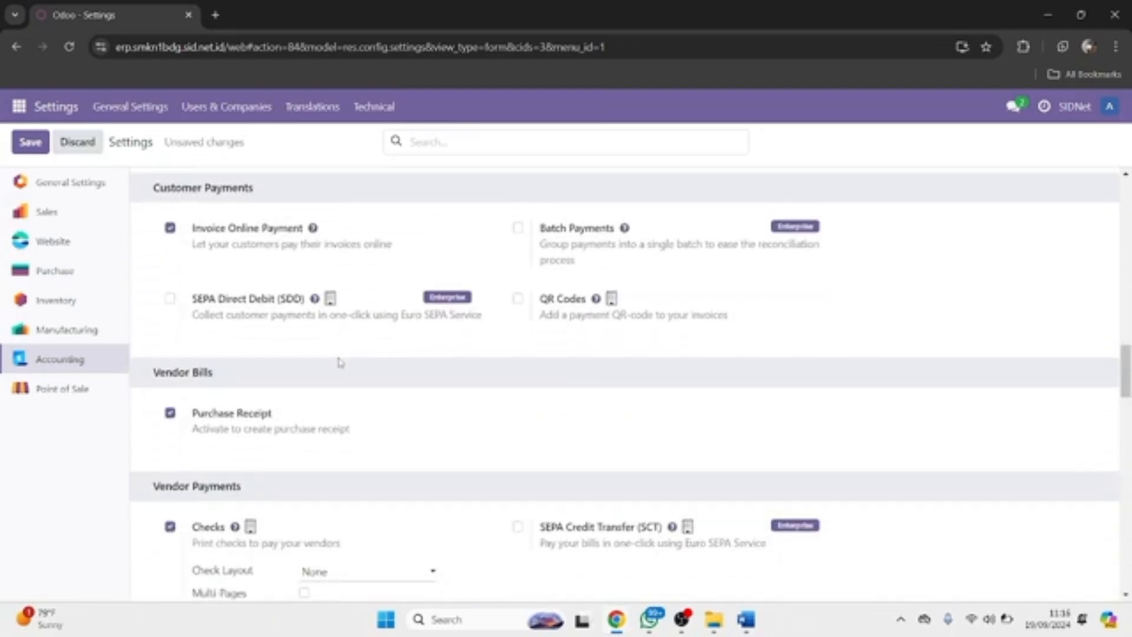
pyautogui.scroll(-3, 340, 362)
pyautogui.scroll(-3, 337, 361)
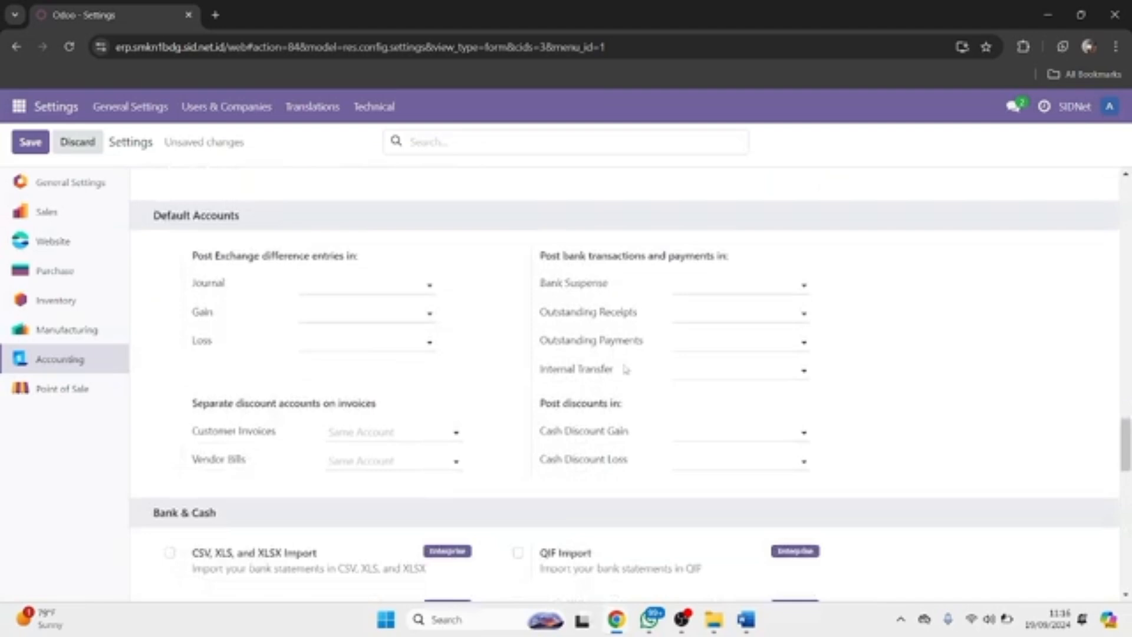
pyautogui.scroll(-10, 625, 369)
pyautogui.scroll(-2, 626, 369)
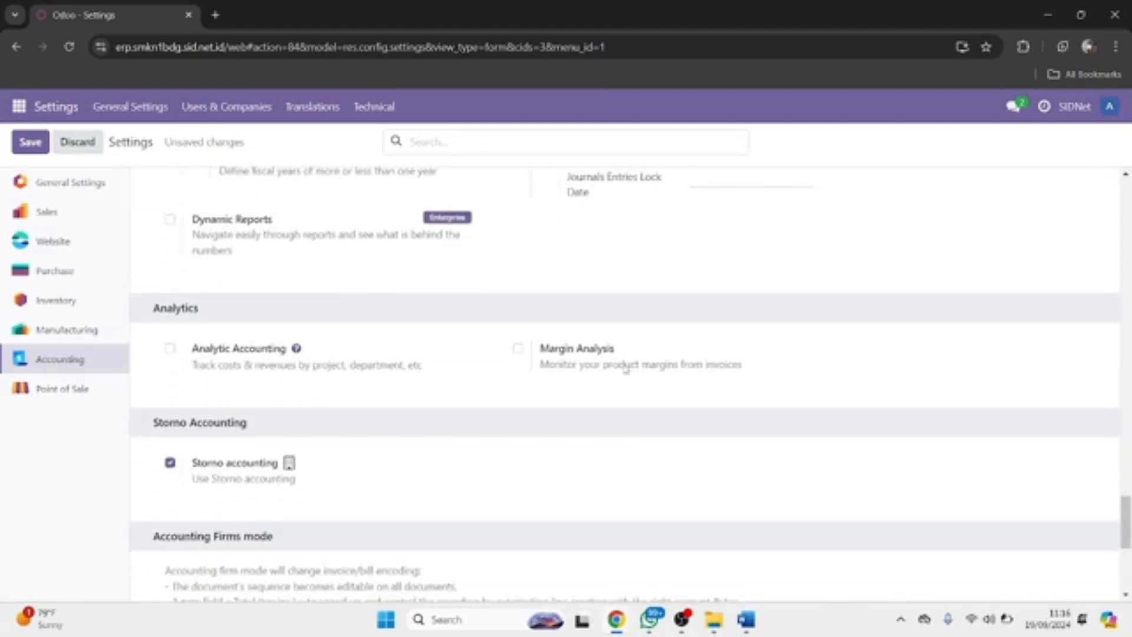
pyautogui.scroll(-5, 625, 369)
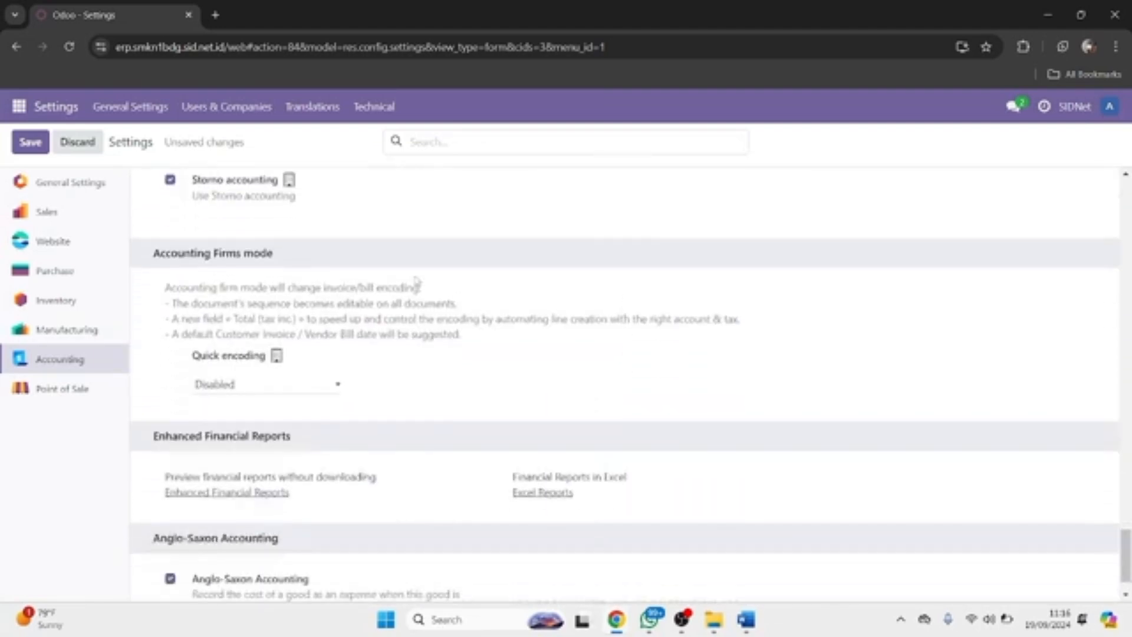
pyautogui.scroll(2, 417, 282)
pyautogui.scroll(-2, 251, 251)
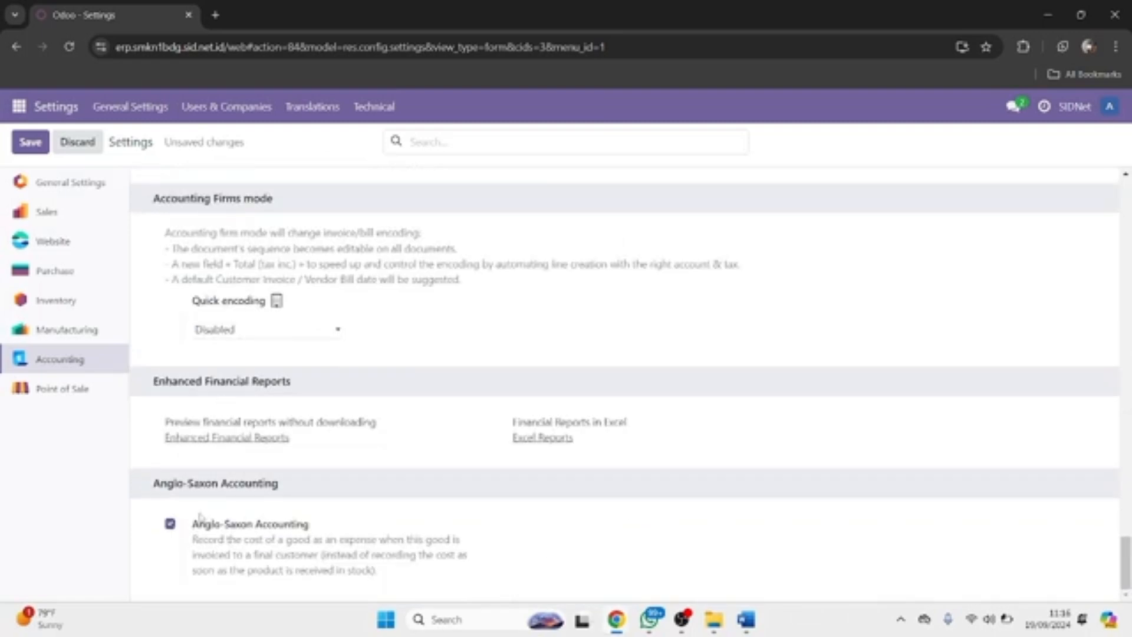
pyautogui.click(267, 337)
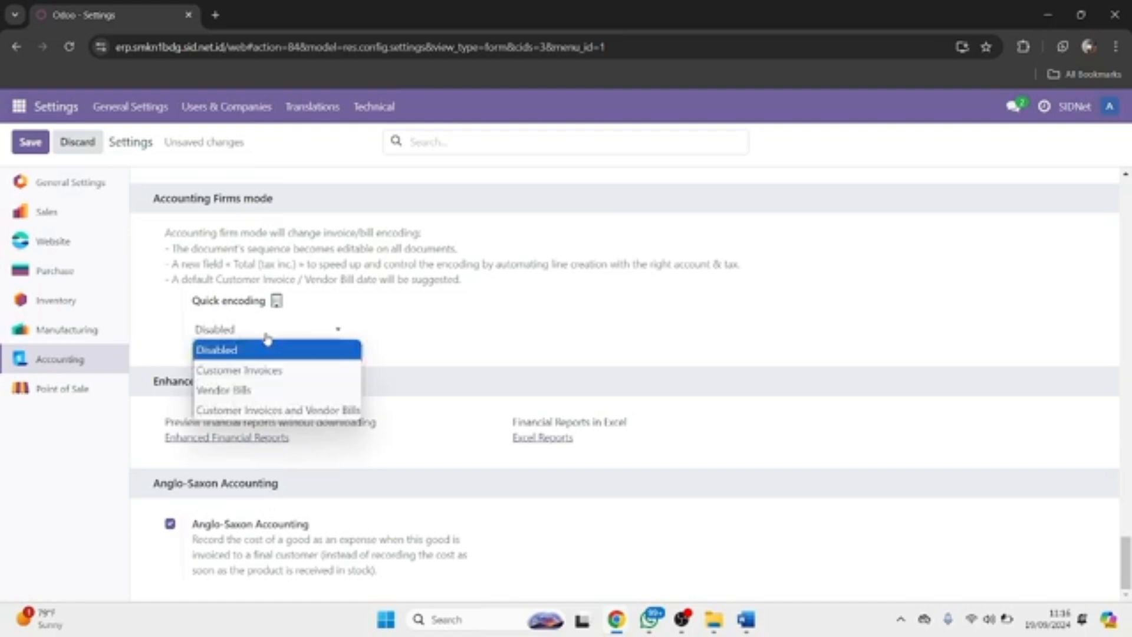
pyautogui.click(267, 338)
pyautogui.scroll(20, 267, 339)
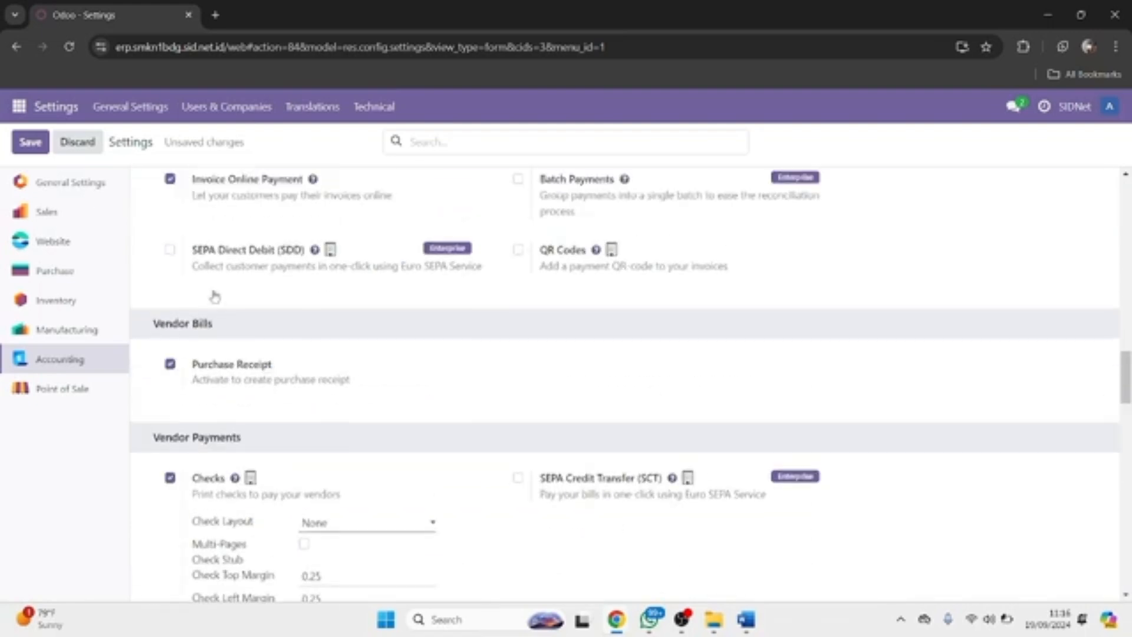
# Save the Indonesia localization settings and load the Accounting Dashboard with its new journals.
pyautogui.click(31, 144)
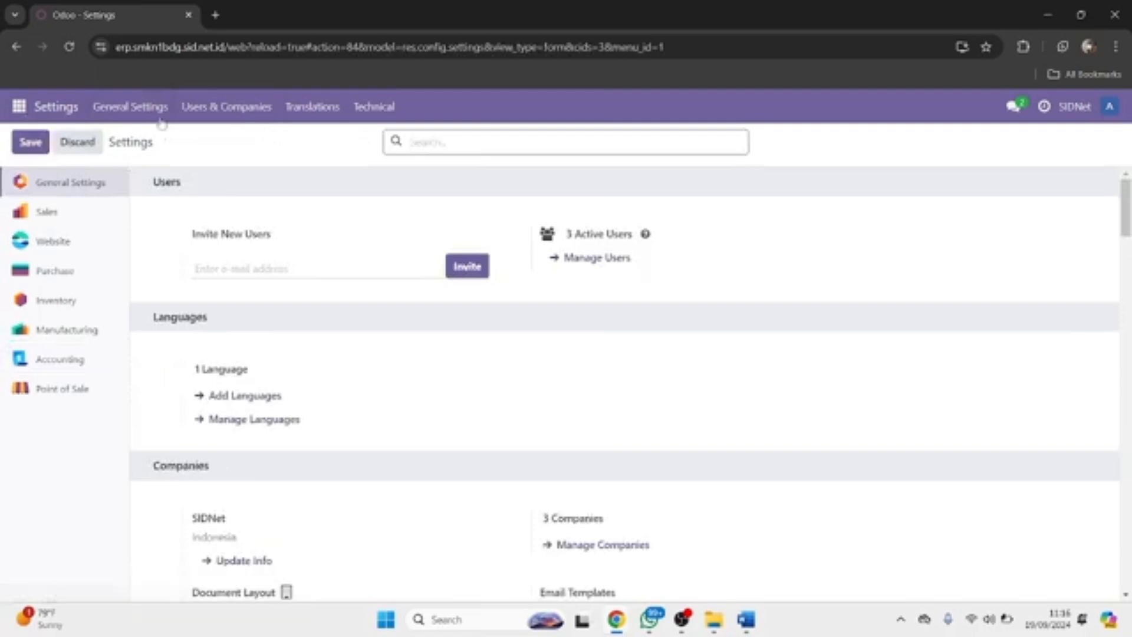
pyautogui.click(18, 111)
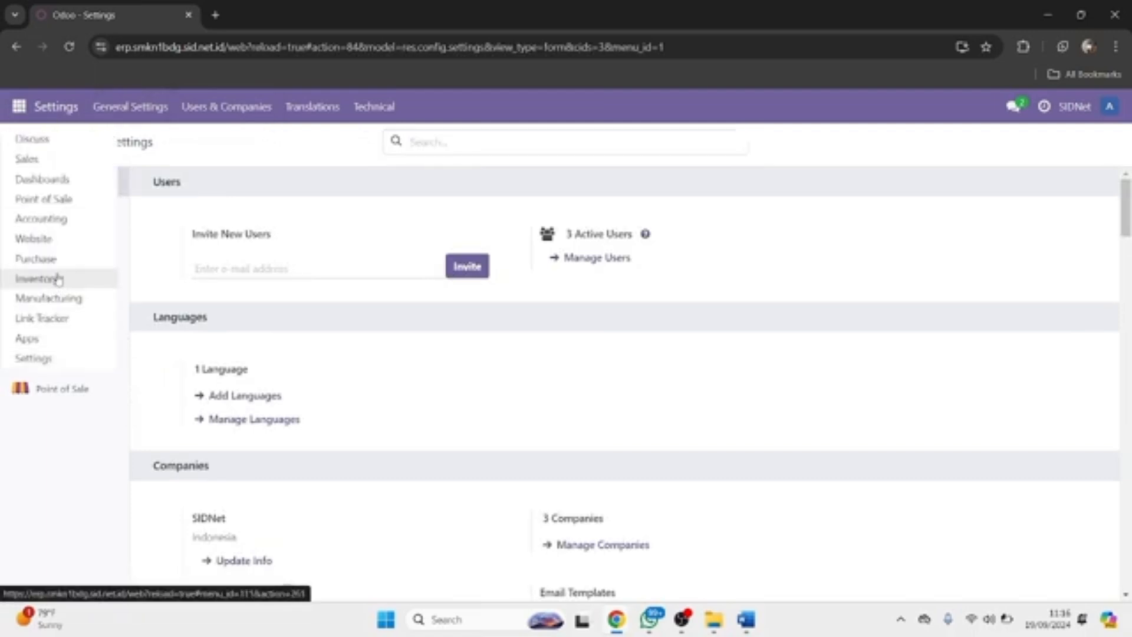
pyautogui.click(54, 218)
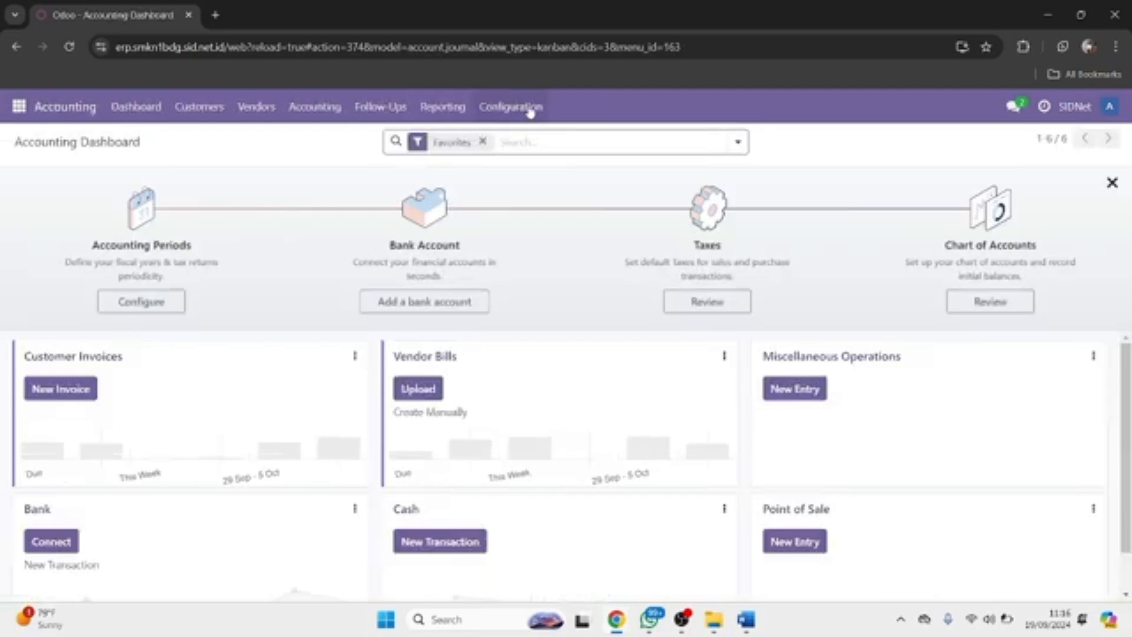
pyautogui.click(530, 111)
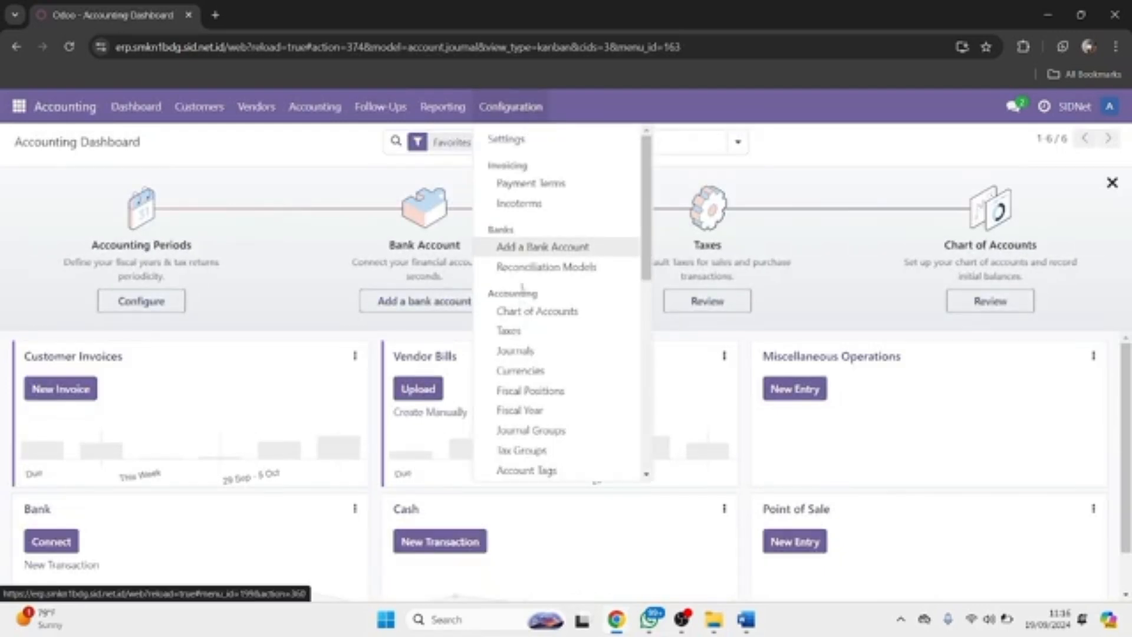
# View the Chart of Accounts, now listing 115 accounts such as Cash, Petty Cash and Bank Suspense.
pyautogui.click(522, 311)
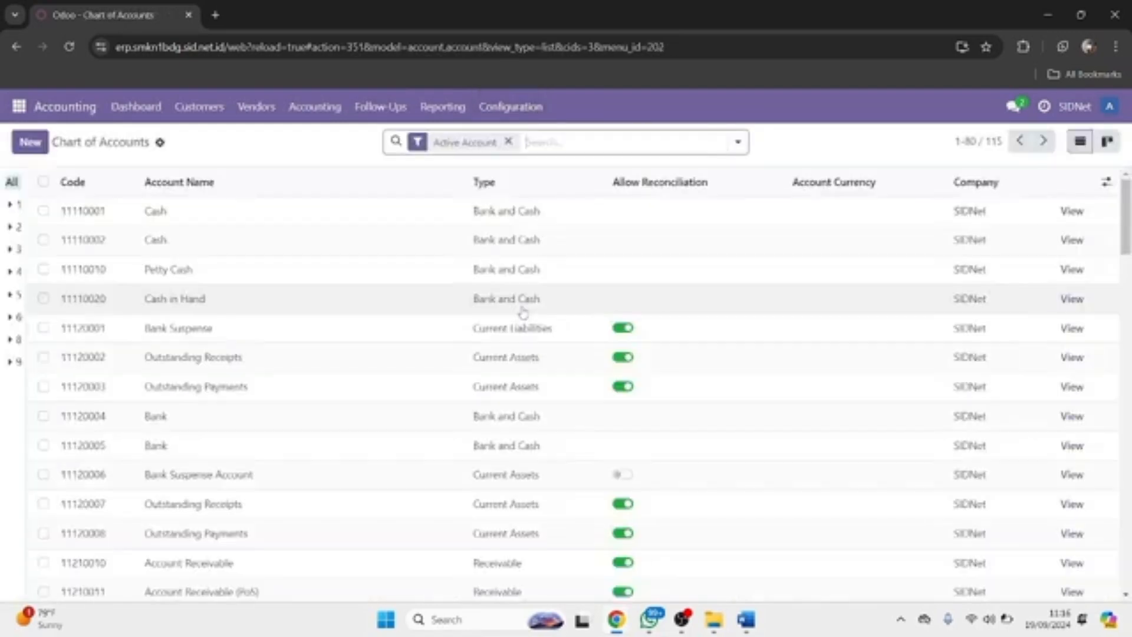
pyautogui.click(21, 109)
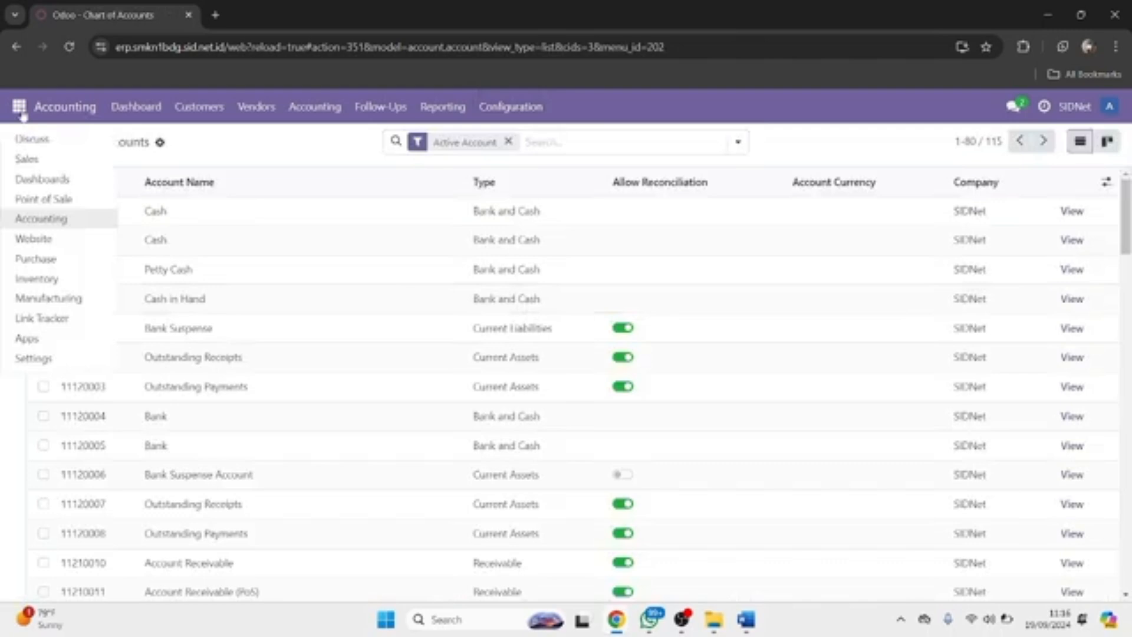
pyautogui.click(42, 220)
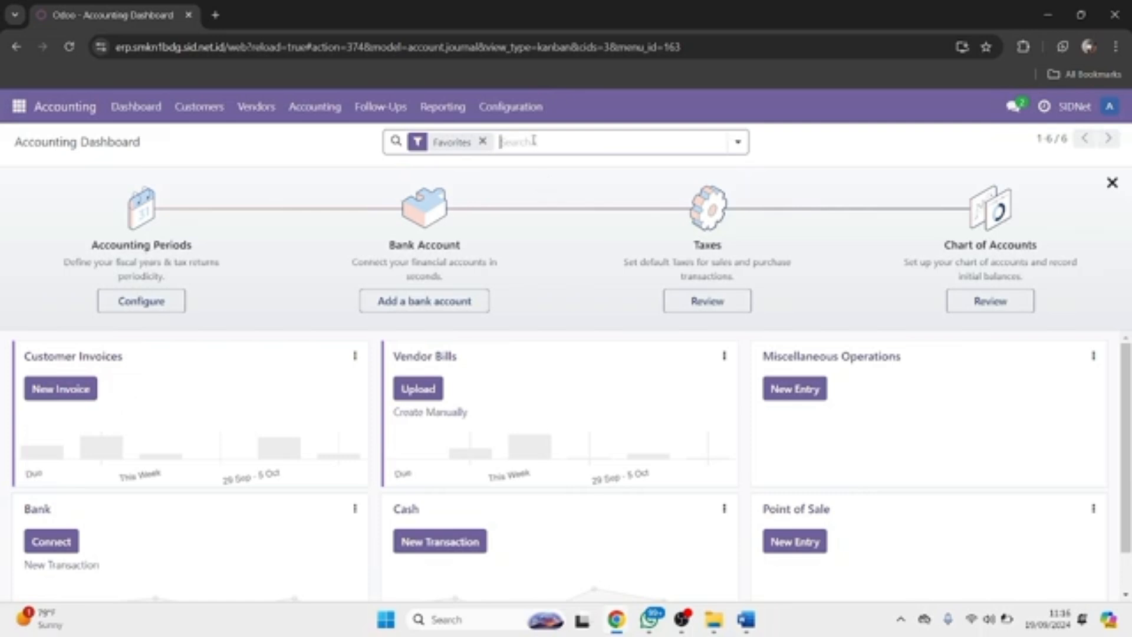
pyautogui.click(526, 119)
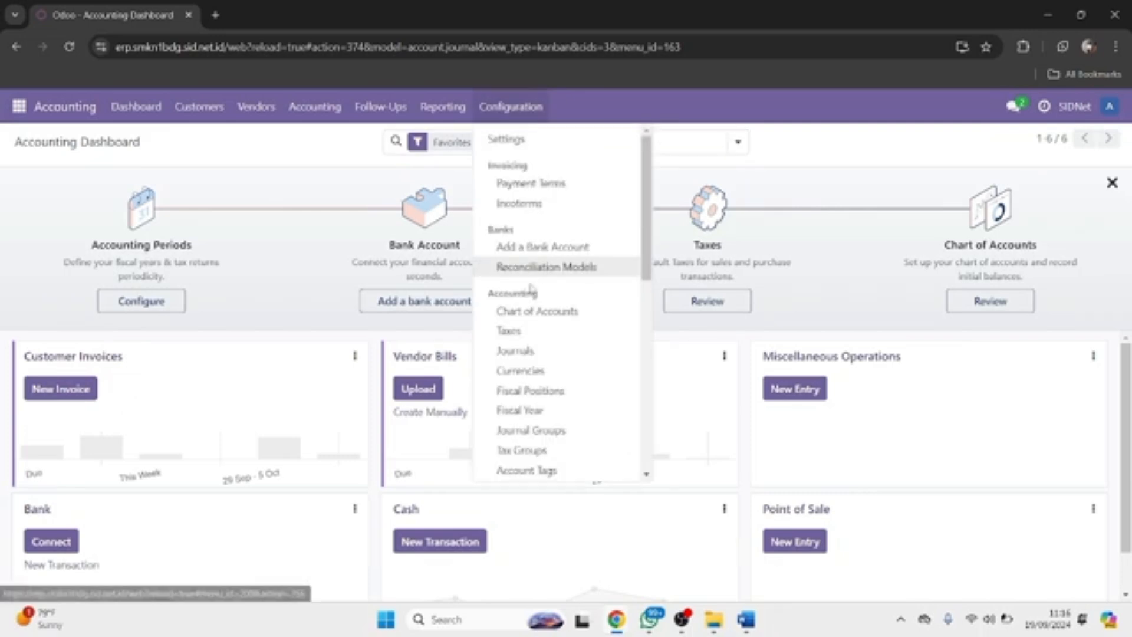
pyautogui.click(519, 313)
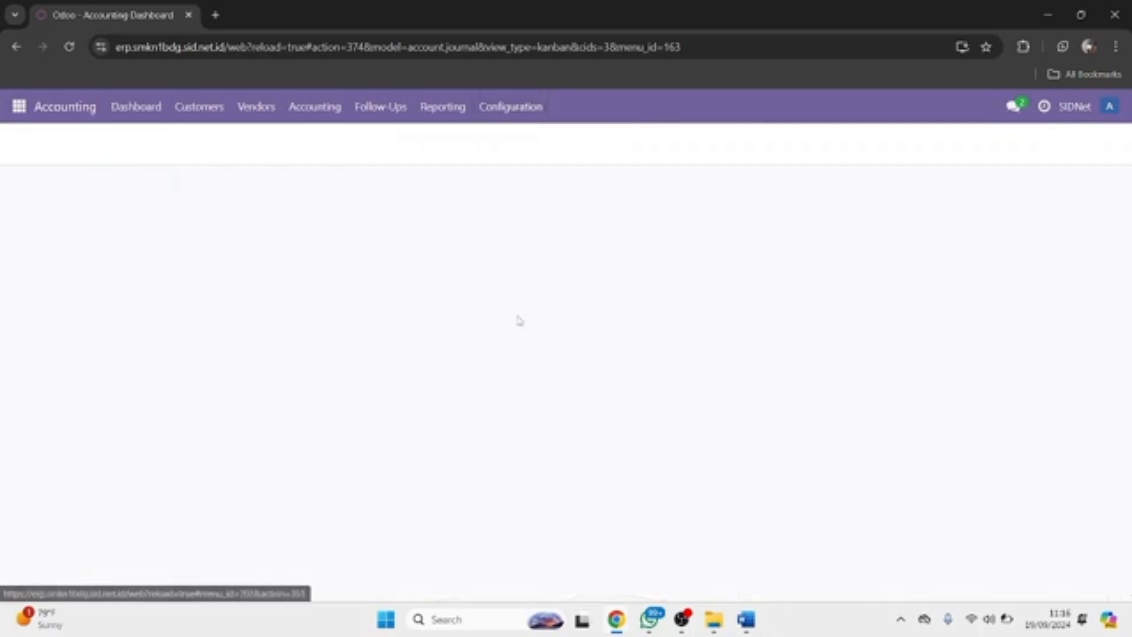